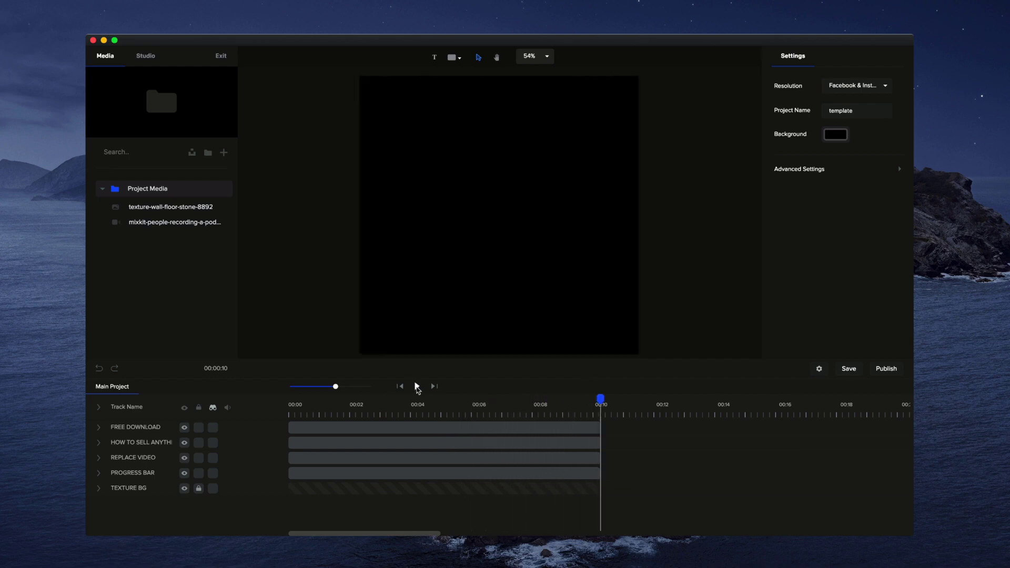
Unhide the two EMOJI tracks and delete the old red PROGRESS BAR track.
click(402, 408)
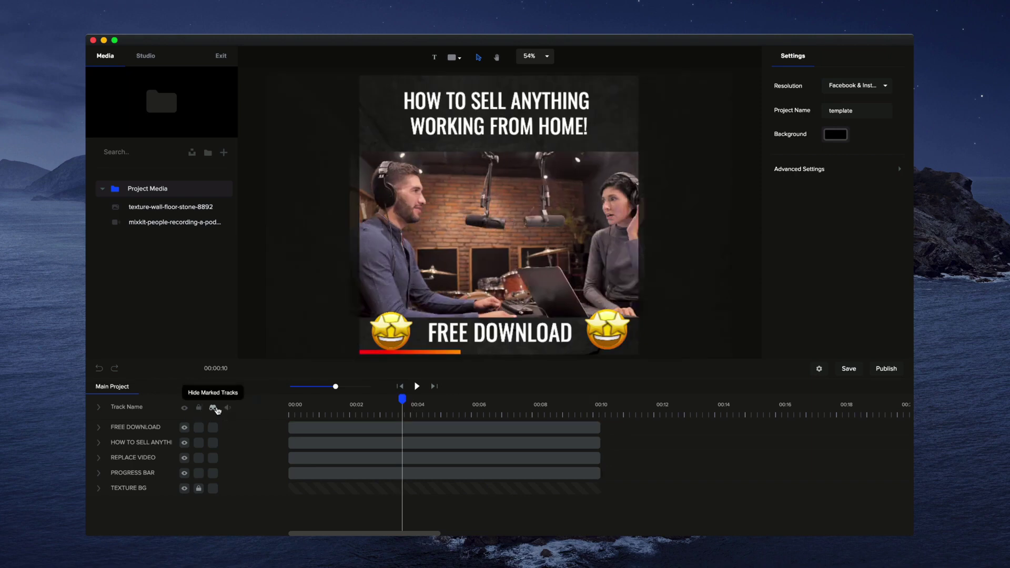
click(213, 407)
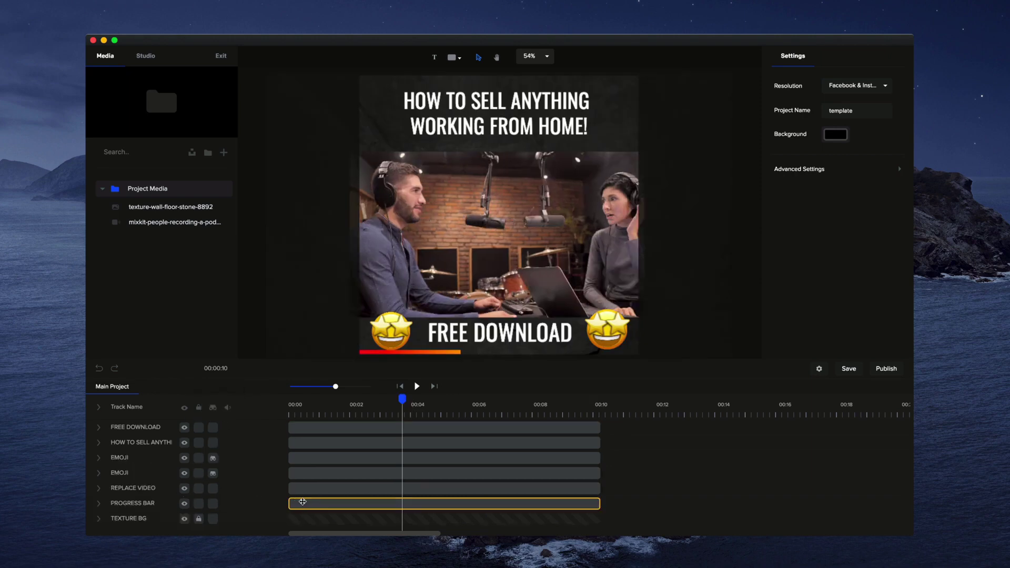
click(294, 503)
key(Delete)
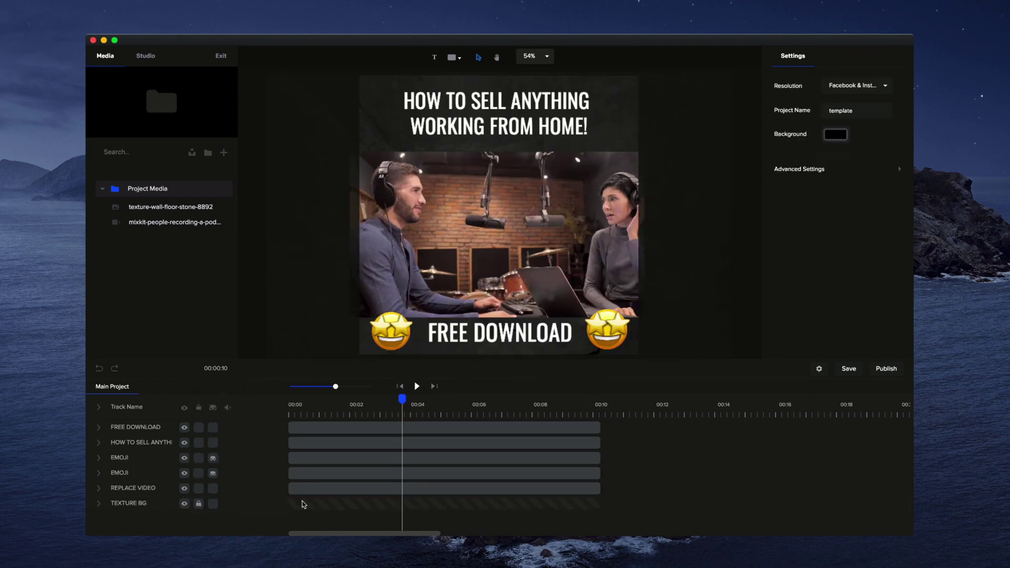
Add a white rectangle shape to the video at the start of the timeline.
click(401, 387)
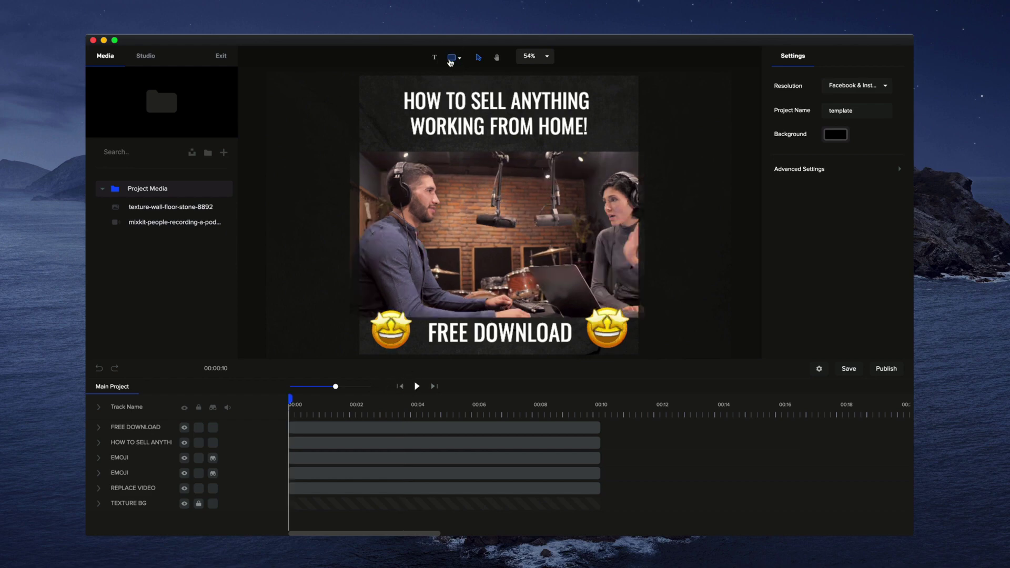
click(451, 57)
click(418, 112)
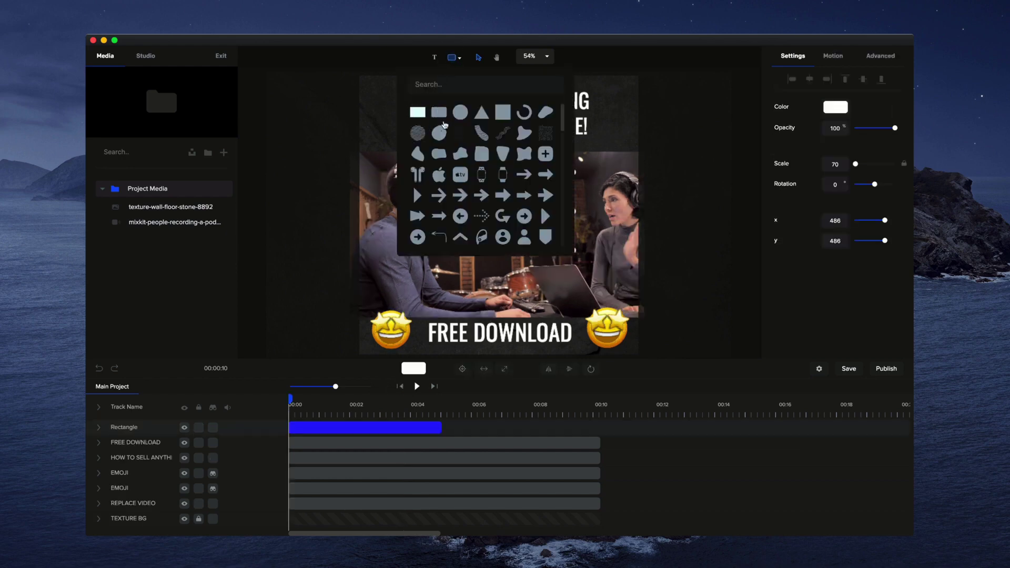
click(669, 200)
click(527, 200)
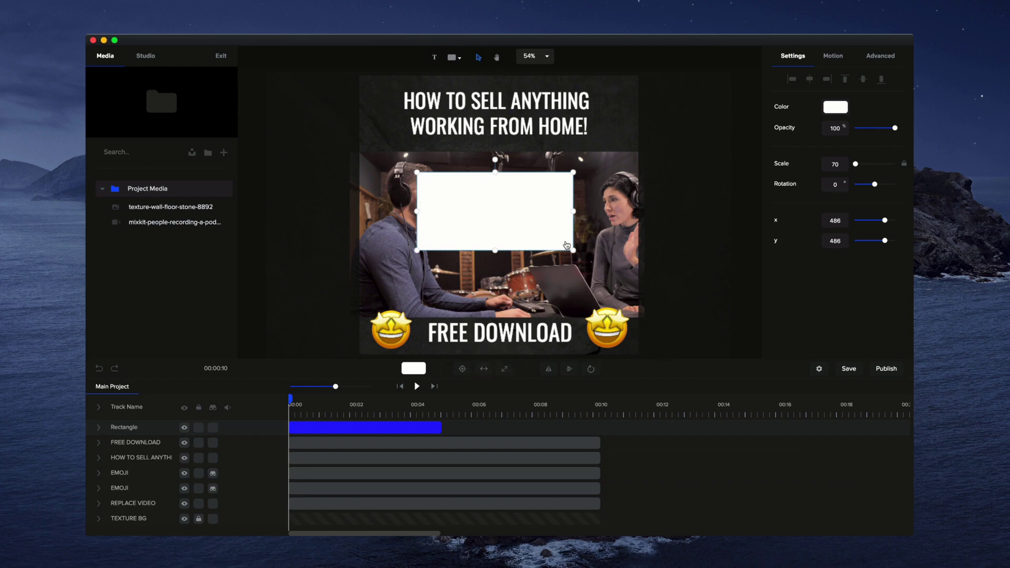
Make the rectangle a thin full-width bar at the bottom edge (y 992), lasting 10 seconds.
click(484, 369)
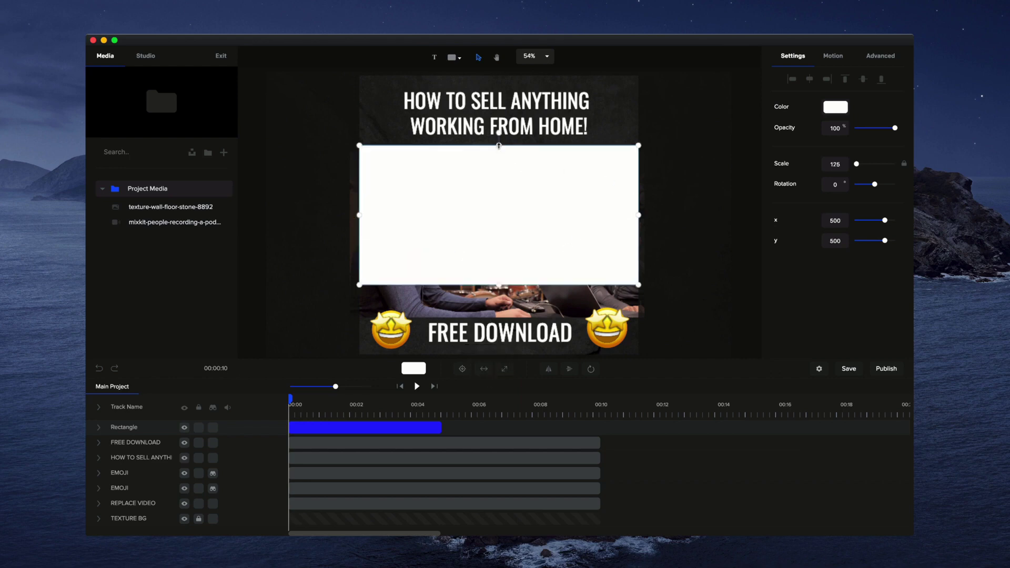
drag(498, 145, 495, 281)
click(881, 79)
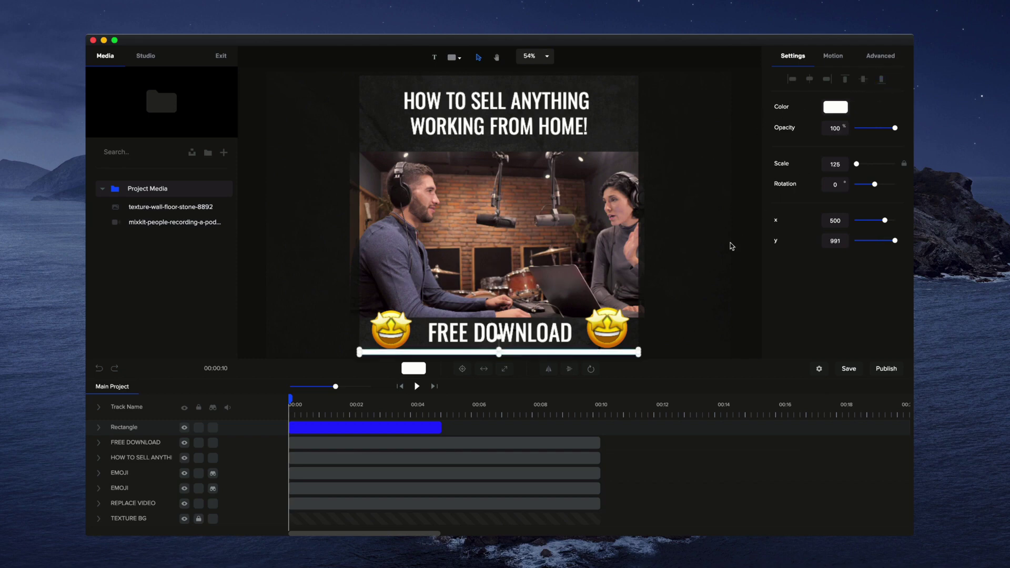
click(756, 219)
scroll(566, 323, up, 5)
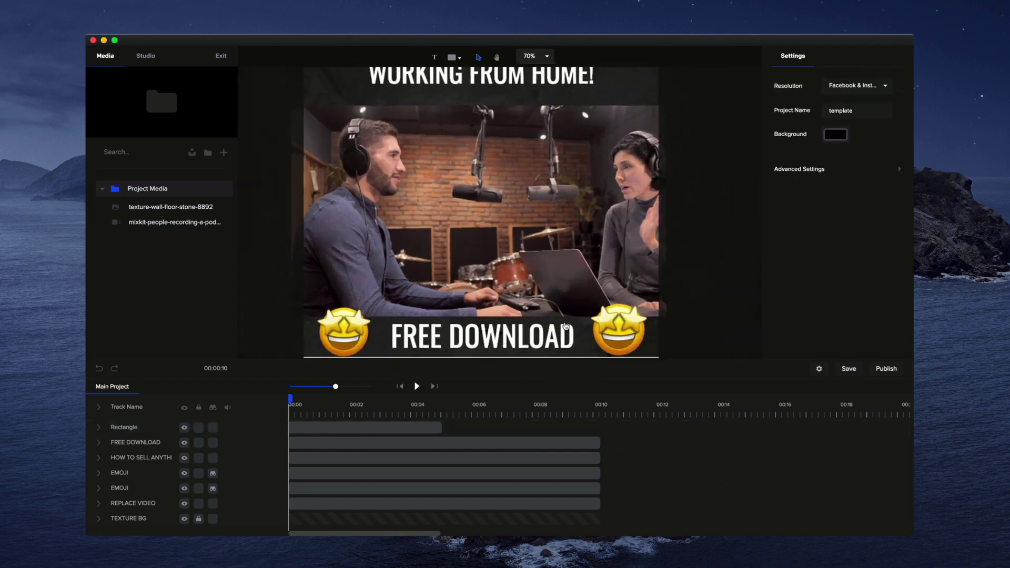
drag(537, 314, 600, 225)
scroll(599, 226, up, 2)
click(526, 260)
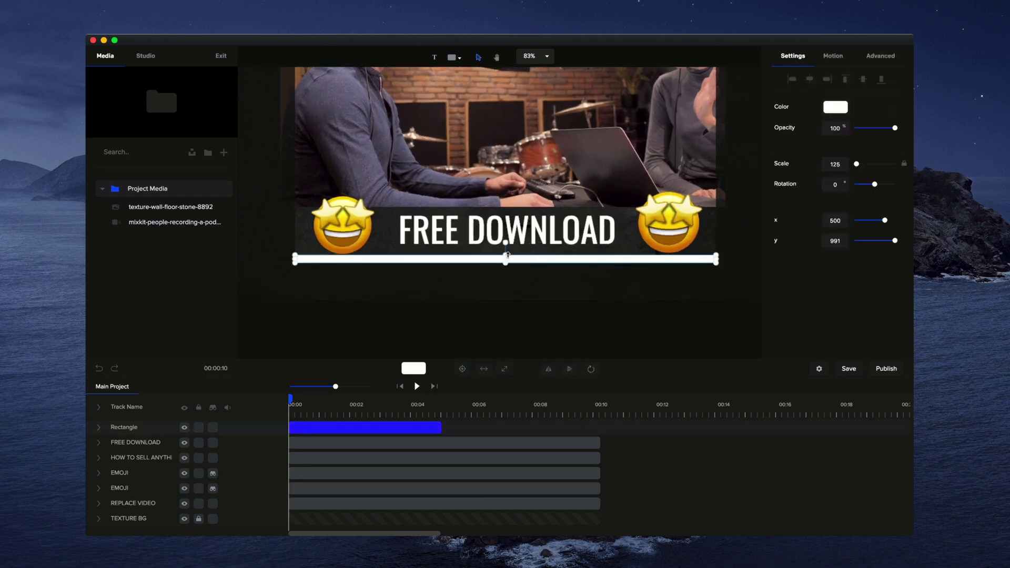
drag(507, 255, 507, 256)
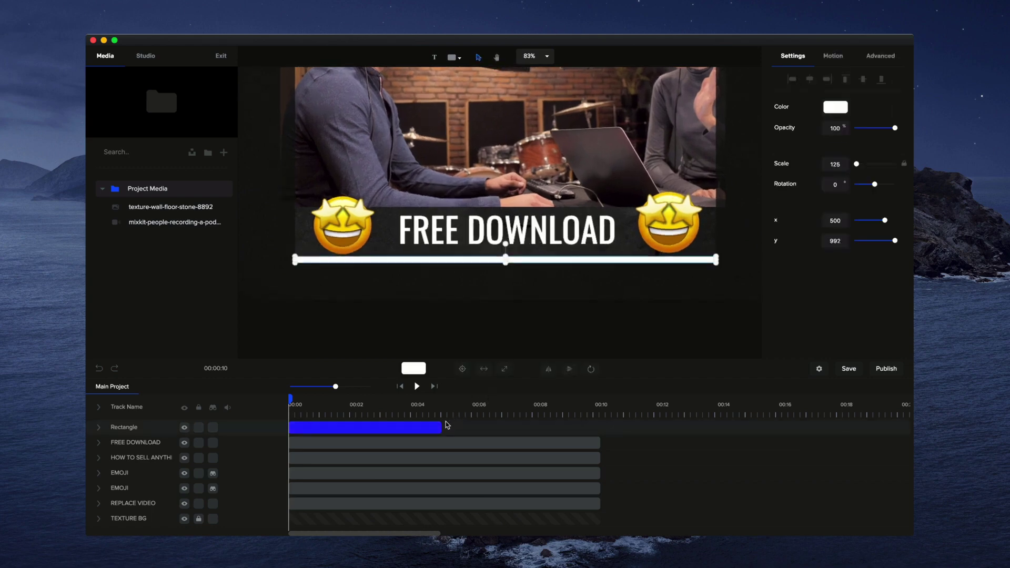
drag(441, 427, 594, 430)
Fill the bar with a linear gradient from deep blue to bright blue #005AFF.
click(590, 427)
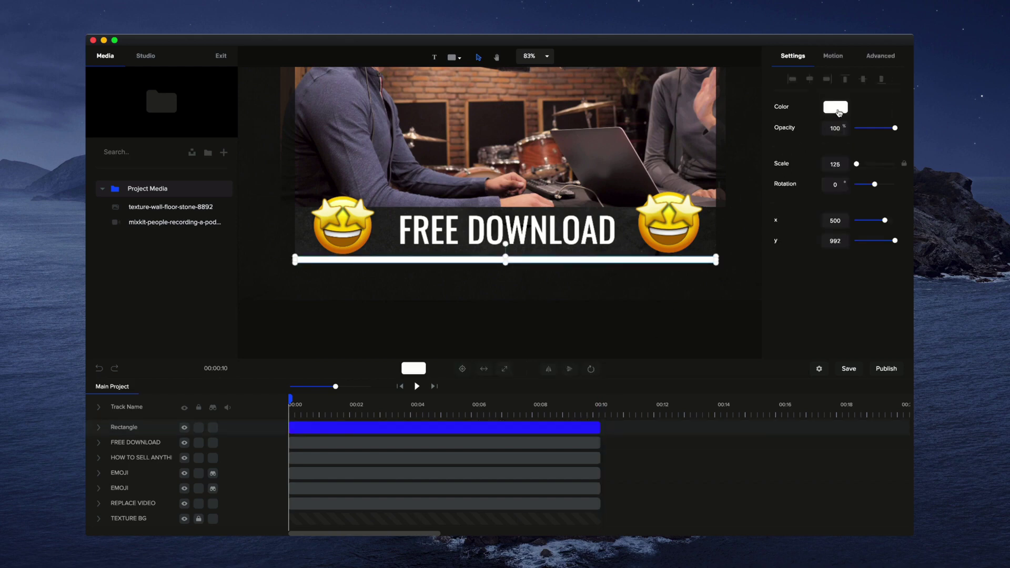
click(837, 107)
click(823, 83)
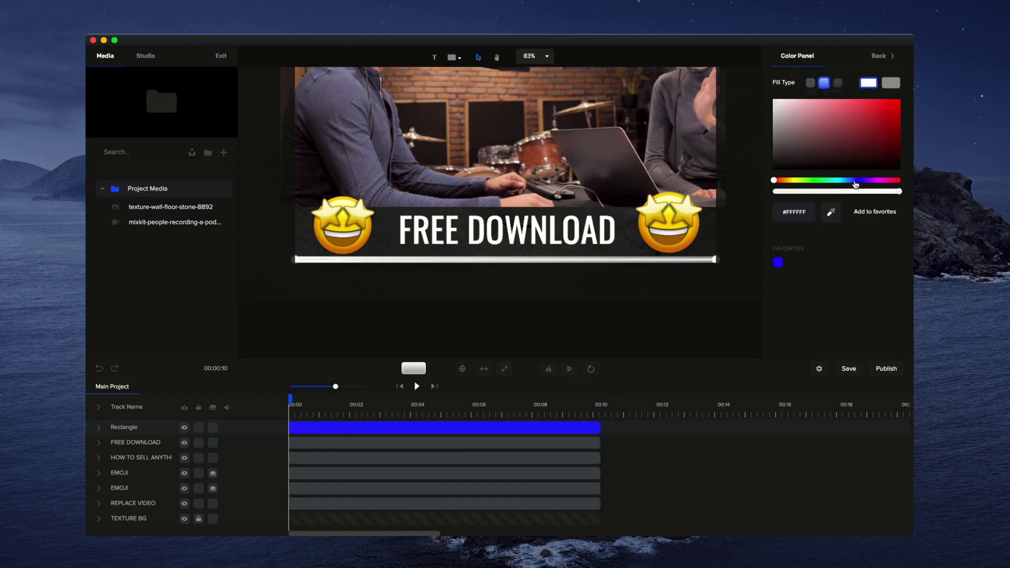
click(856, 181)
click(891, 83)
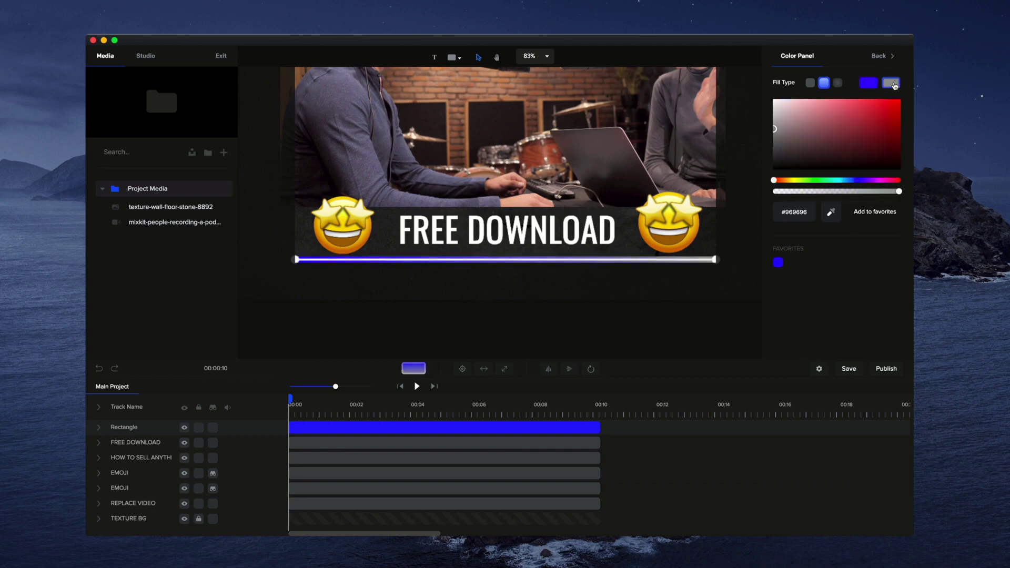
click(850, 180)
drag(873, 128, 911, 95)
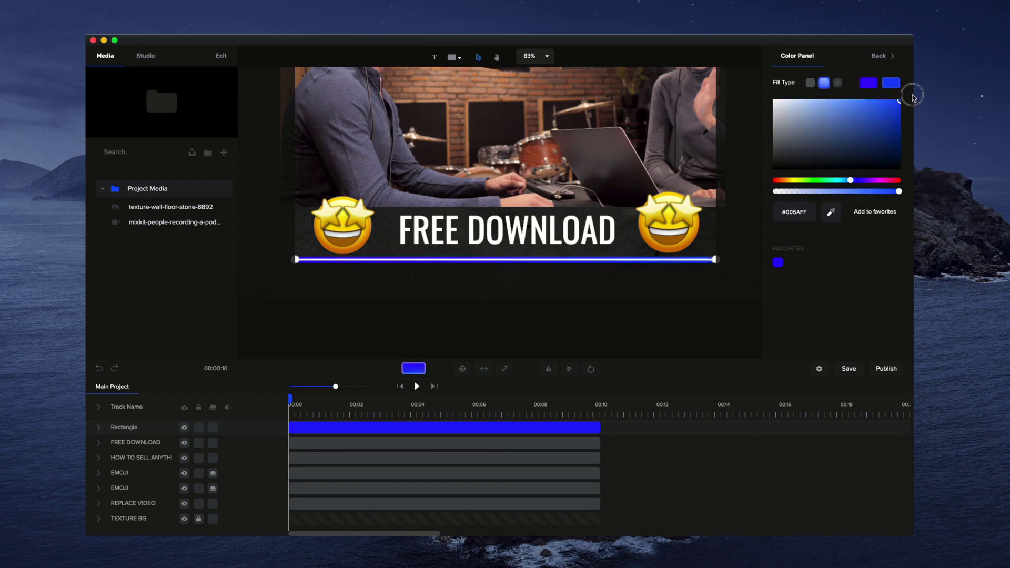
click(716, 305)
Fine-tune the gradient's blue hue and preview the result.
click(649, 260)
click(840, 111)
click(846, 178)
click(725, 294)
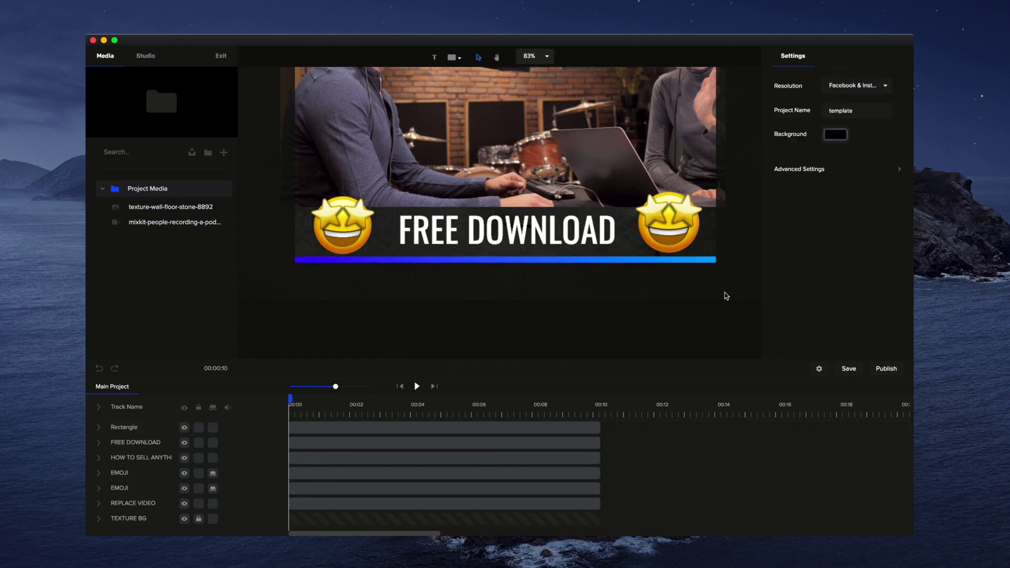
scroll(500, 253, up, 3)
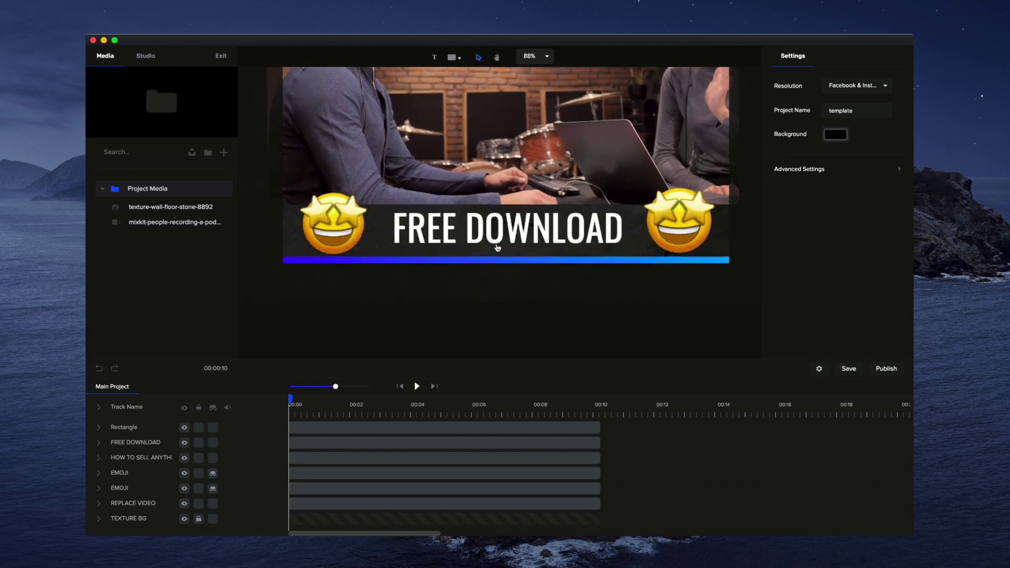
Rename the Rectangle track to PROGRESS BAR.
double_click(135, 427)
text(PROGRESS BAR)
key(Return)
Set the bar's rotation point to the middle-left cell, so x reads 0.
click(532, 261)
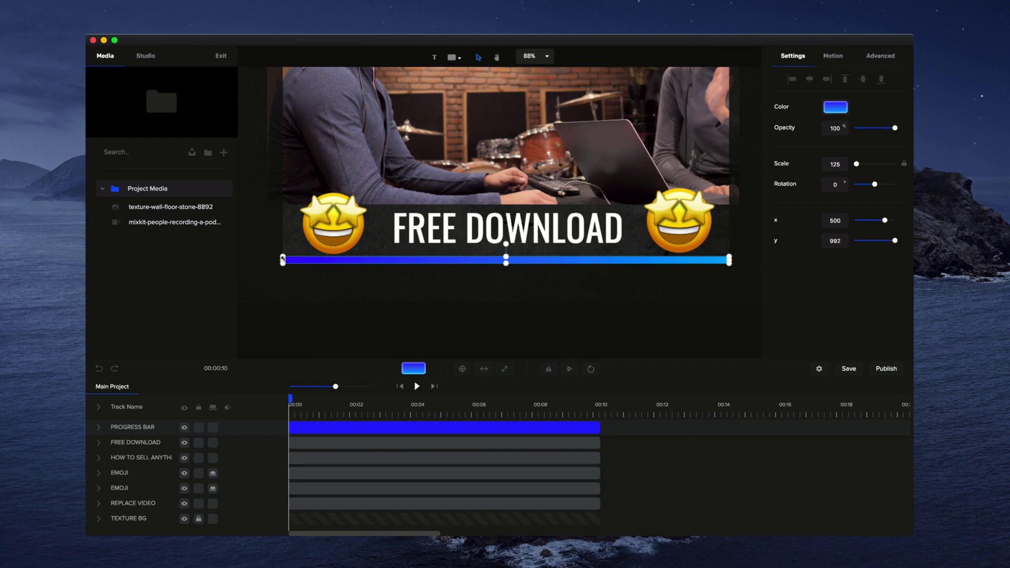
click(590, 370)
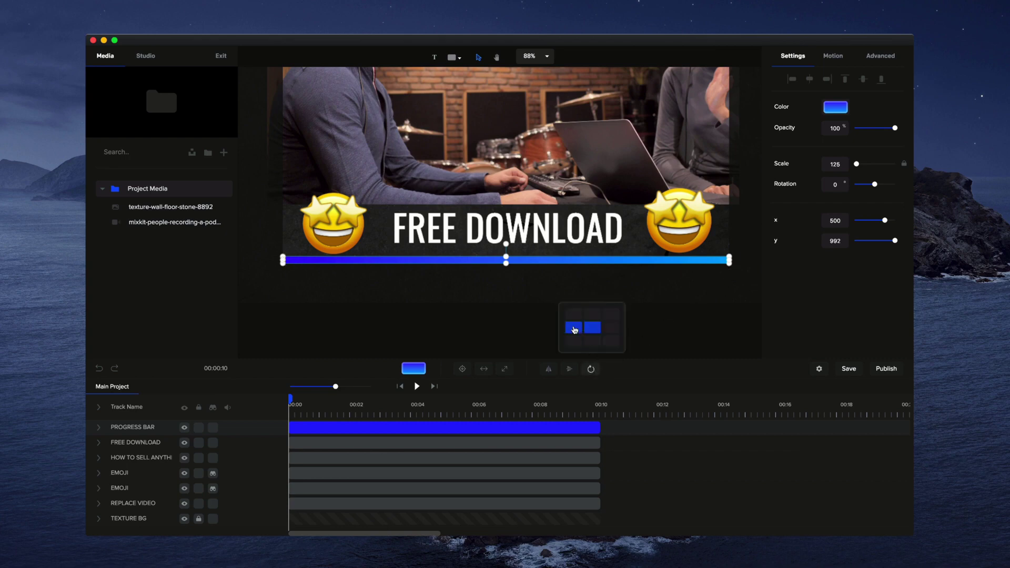
click(575, 329)
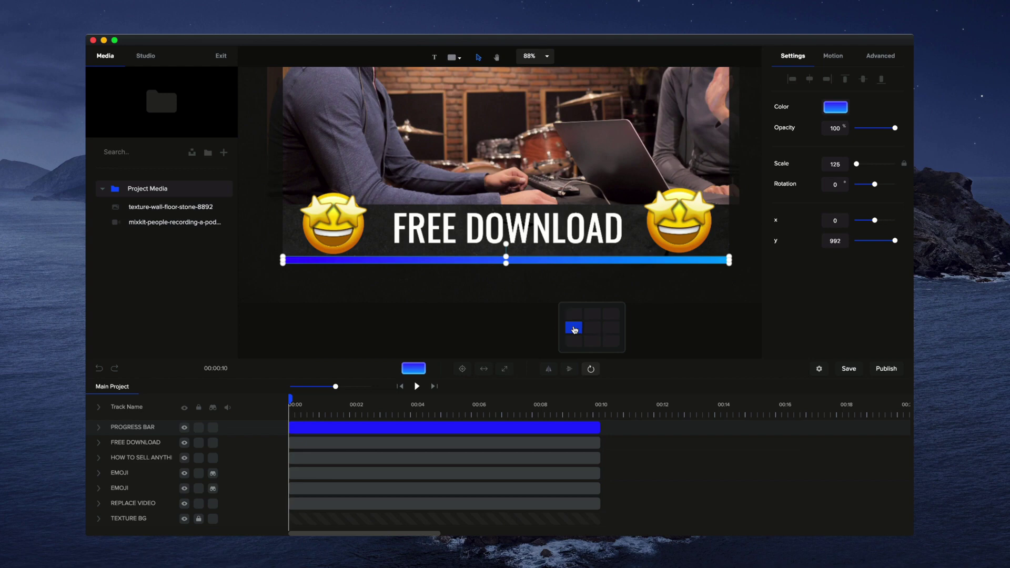
click(485, 329)
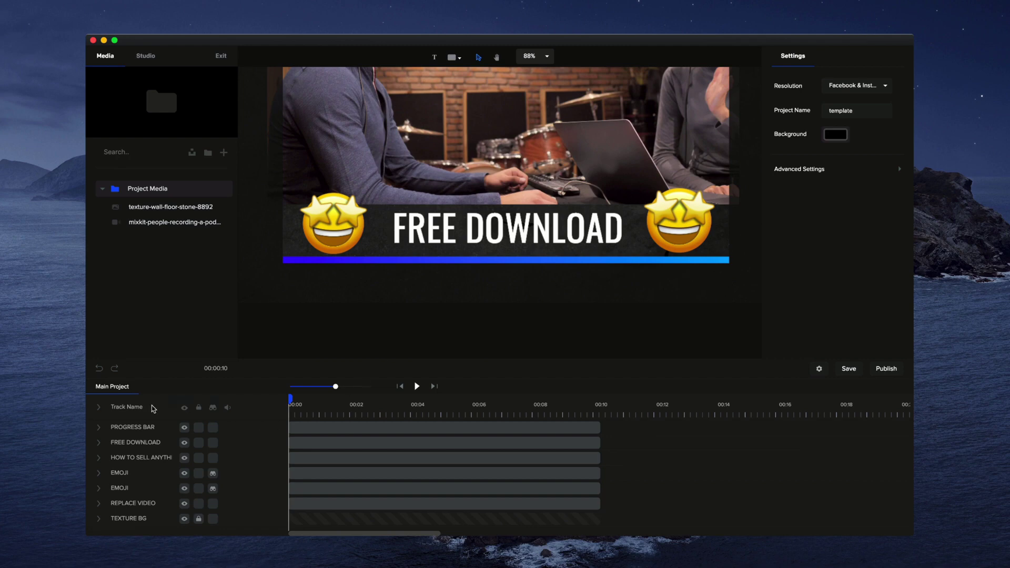
Add a Custom animation with Scale enabled to the PROGRESS BAR track.
click(99, 428)
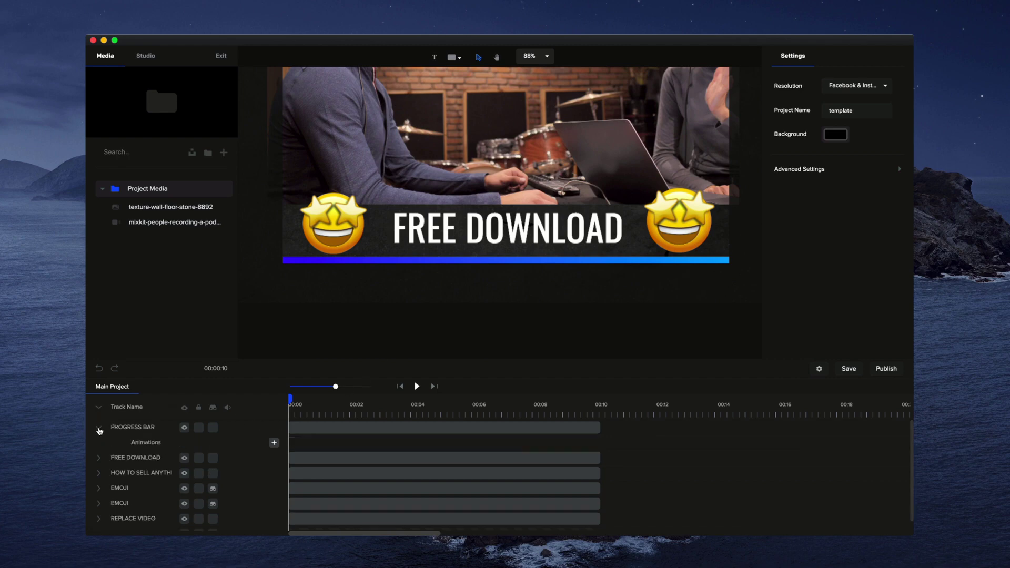
click(274, 444)
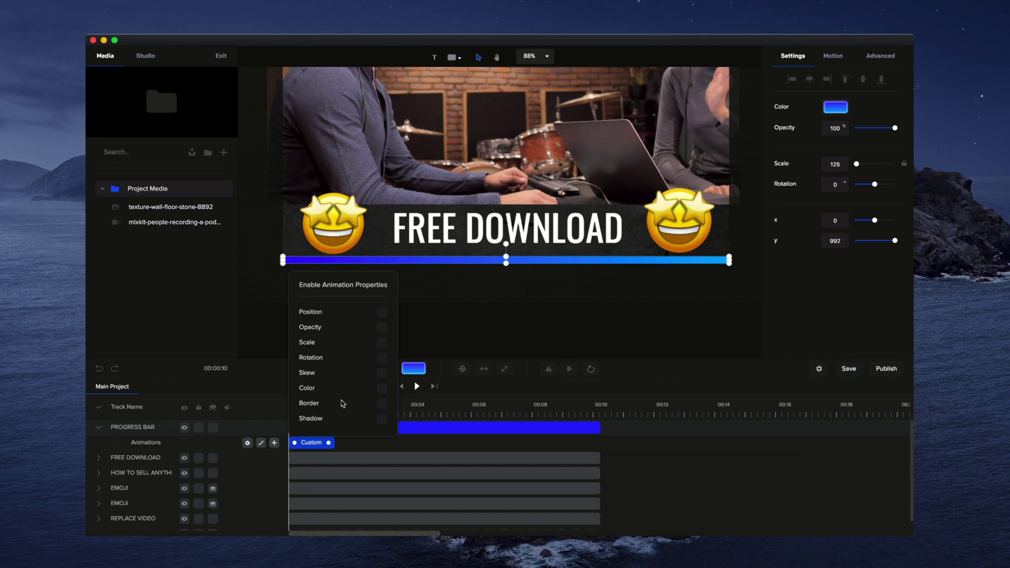
click(383, 343)
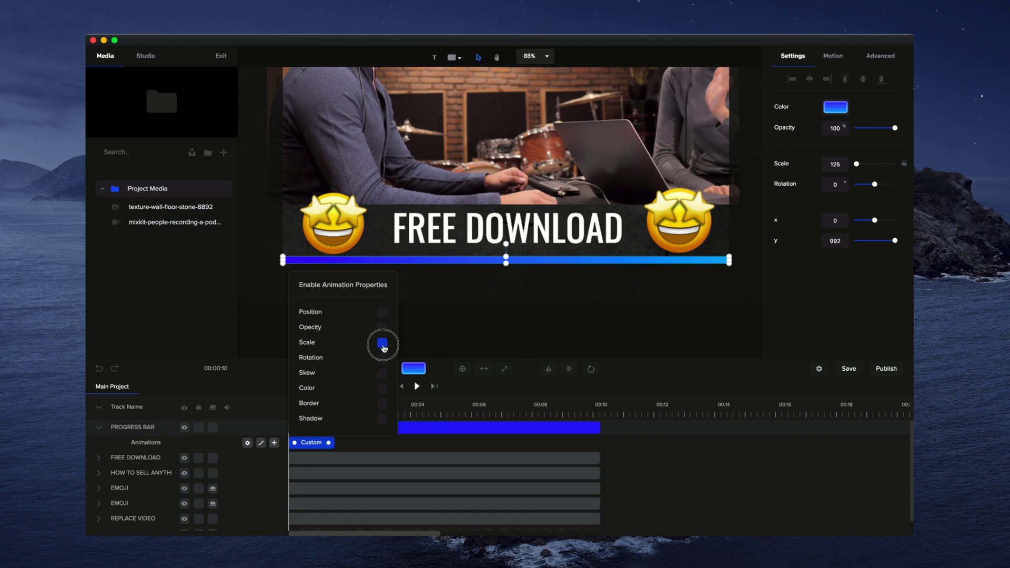
click(431, 328)
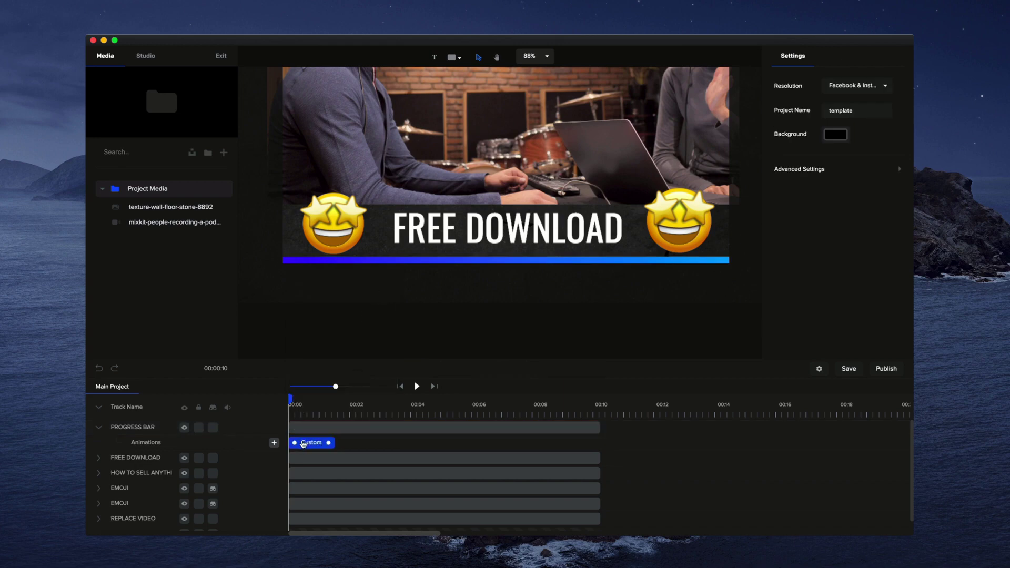
Unlink Scale X/Y and set Scale X to 0, keeping Scale Y at 4.
click(352, 261)
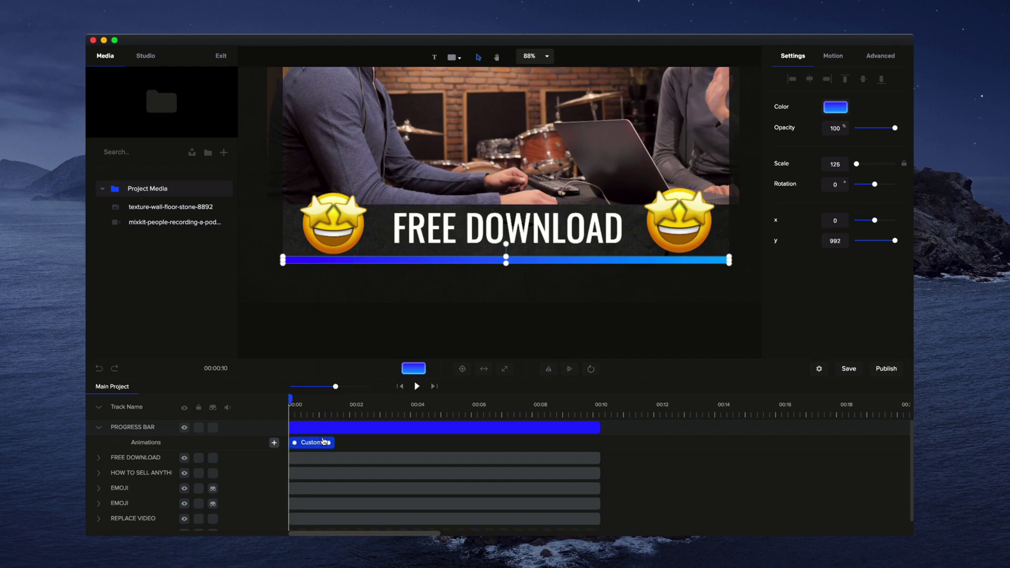
mouse_move(324, 441)
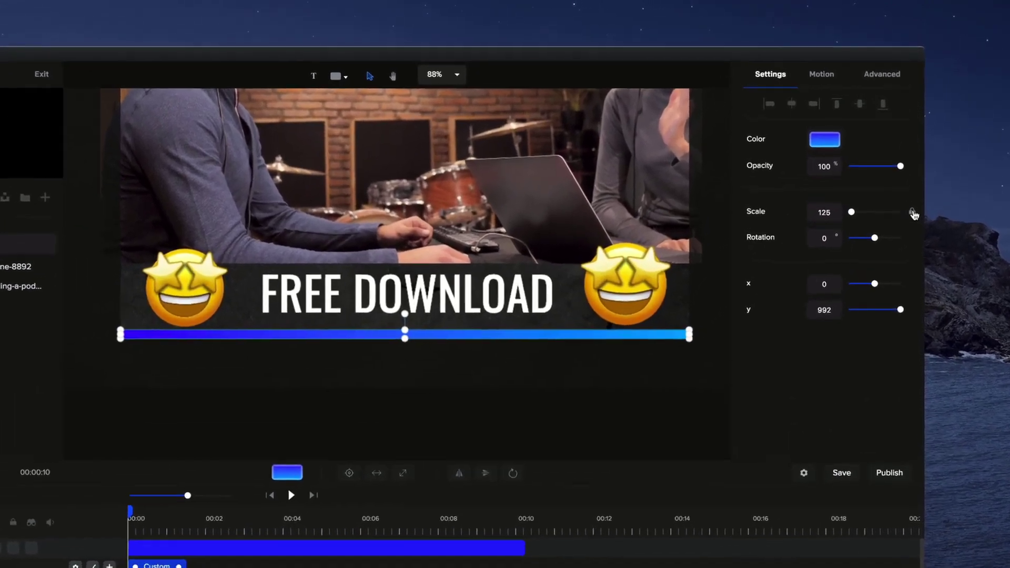
click(913, 212)
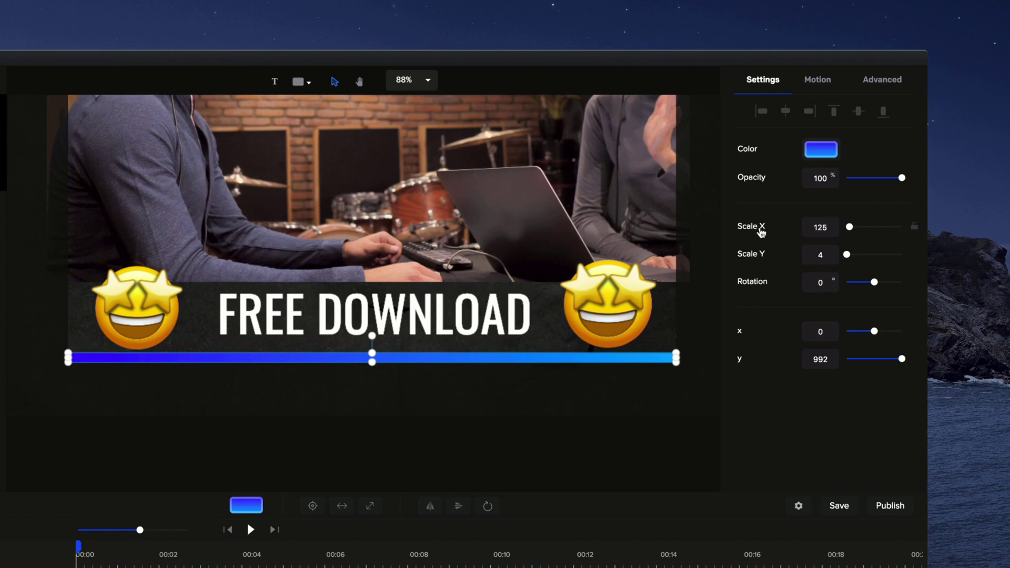
drag(849, 227, 842, 226)
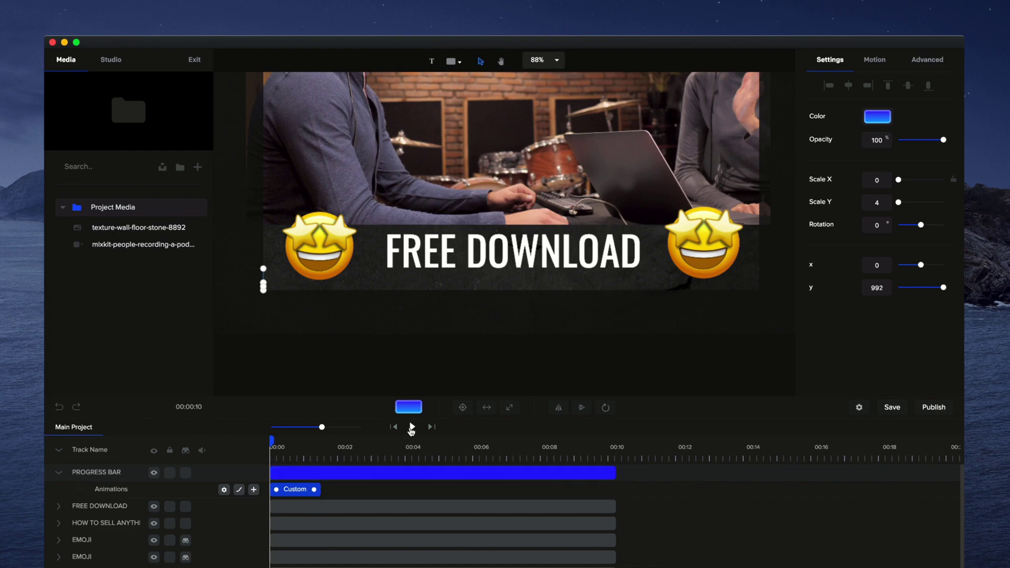
click(412, 427)
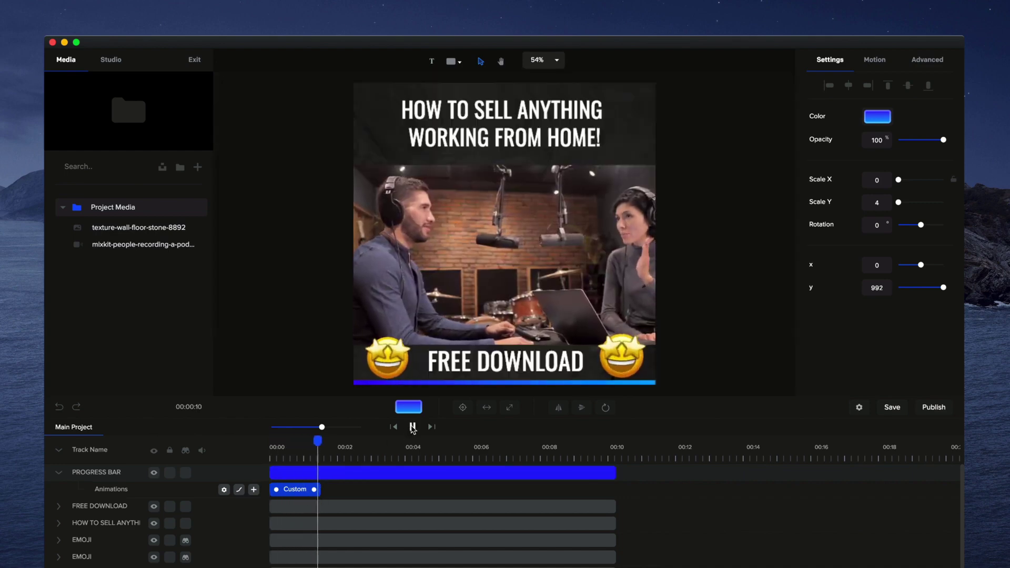
click(413, 427)
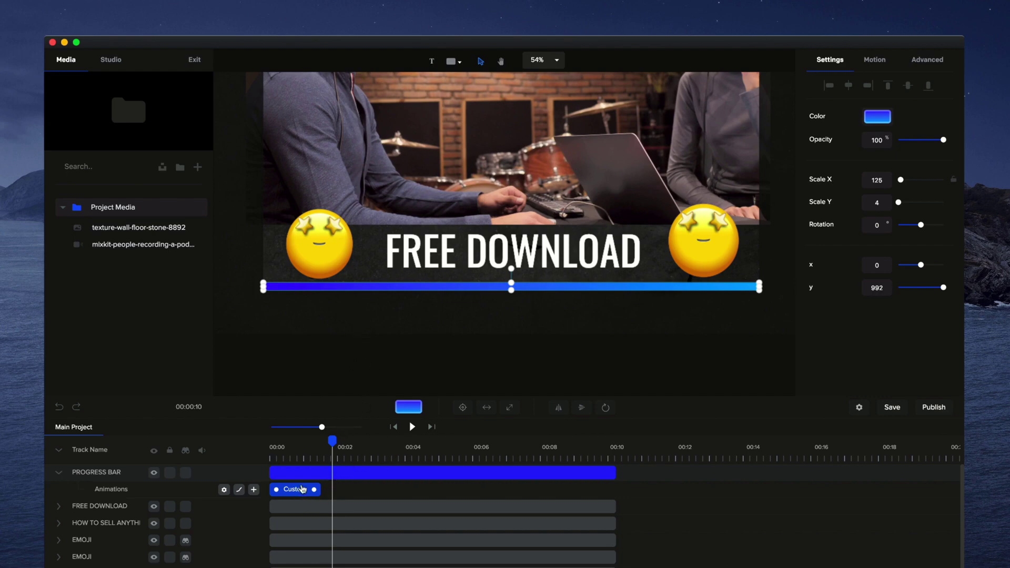
Set the Custom animation's easing to Linear and stretch it across the full 10-second clip.
right_click(302, 492)
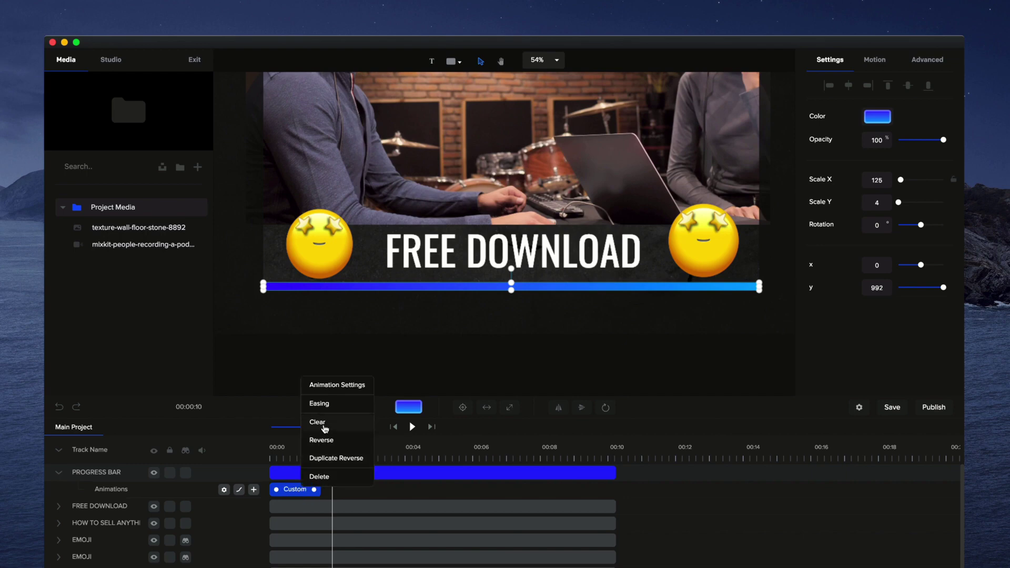
click(326, 406)
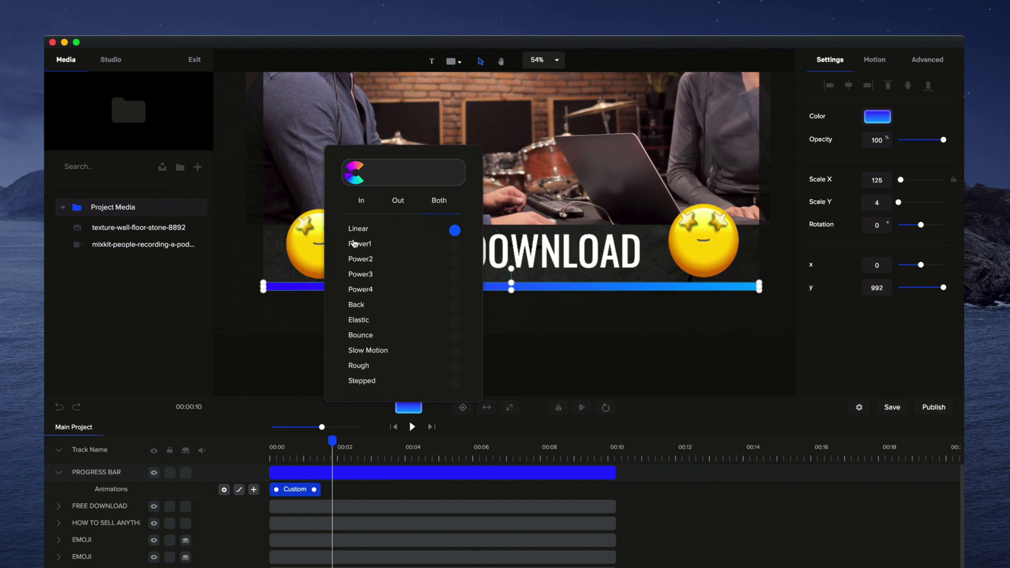
click(638, 348)
drag(313, 489, 608, 499)
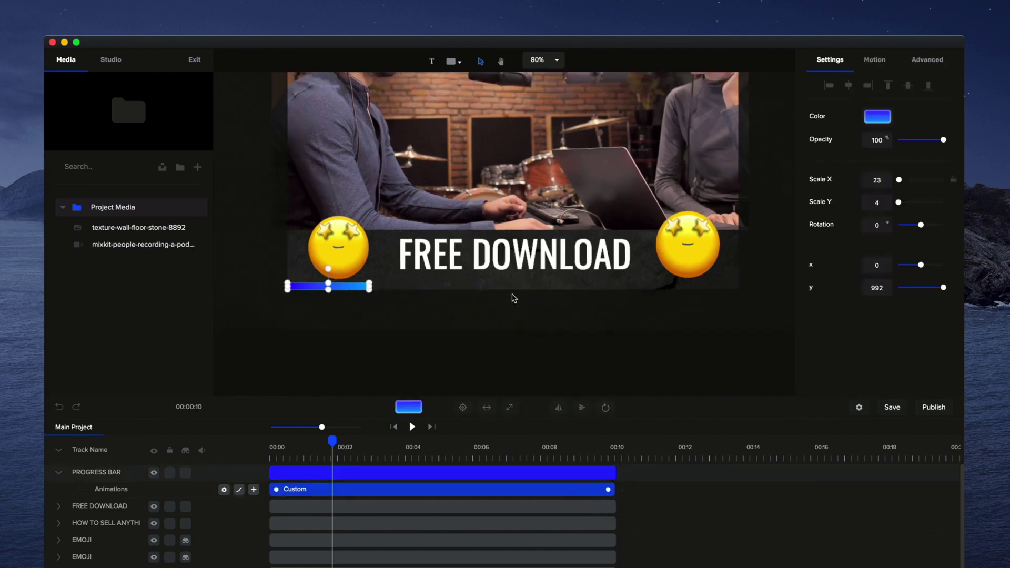
Trim the REPLACE VIDEO clip, PROGRESS BAR clip and its Custom animation to end at 00:08.
click(395, 427)
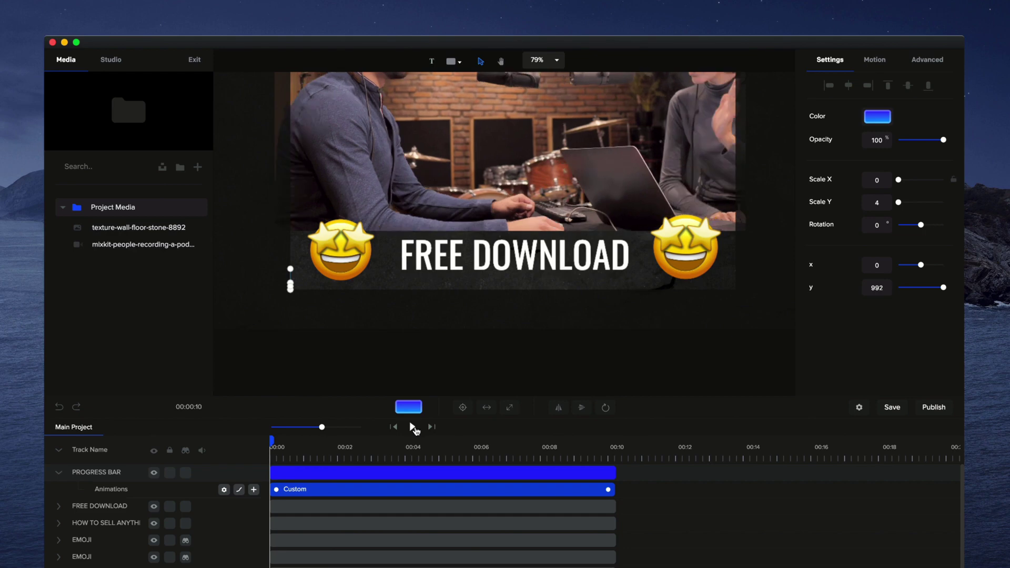
click(413, 427)
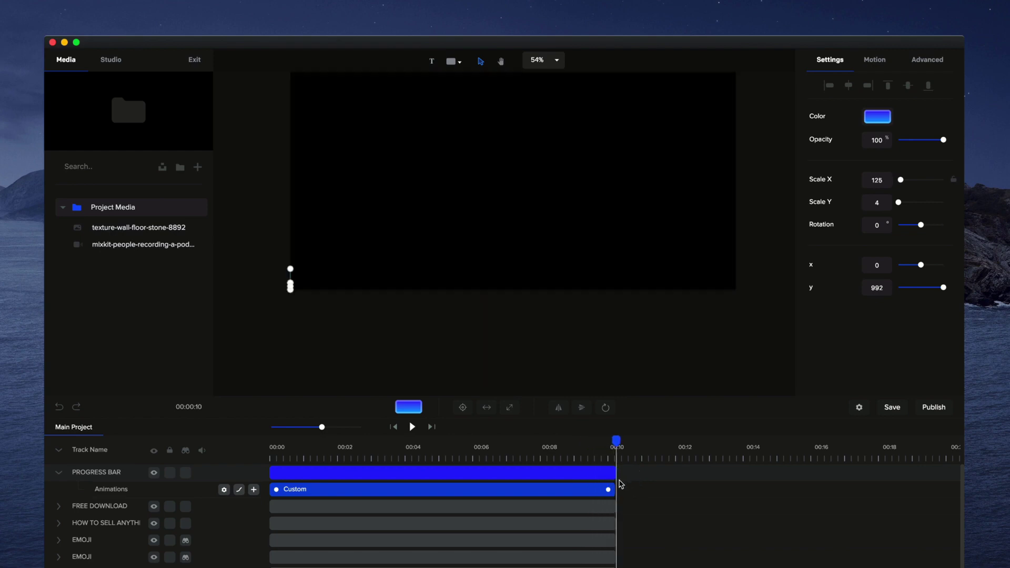
scroll(628, 526, down, 1)
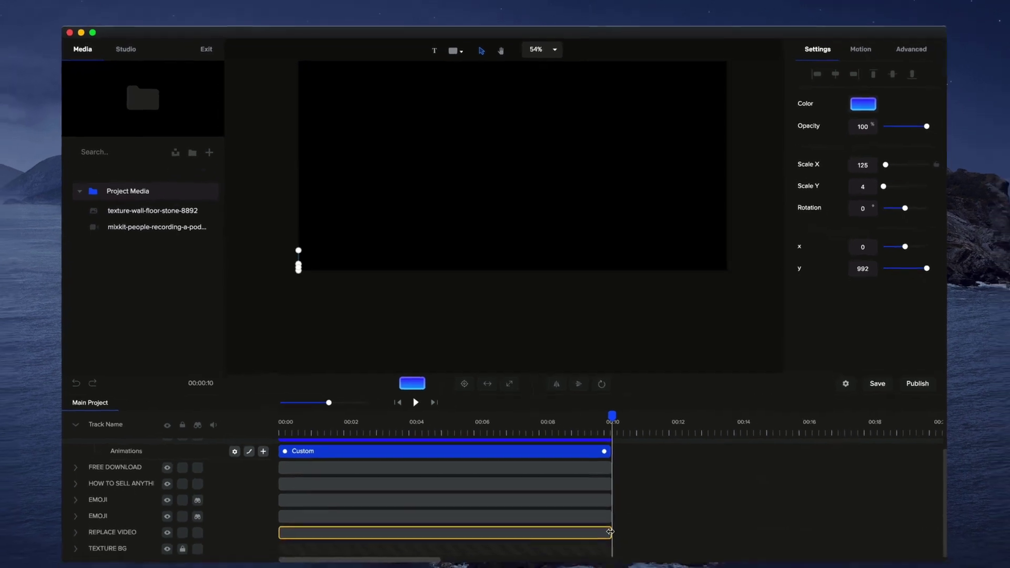
drag(609, 531, 539, 532)
click(534, 411)
scroll(599, 435, up, 1)
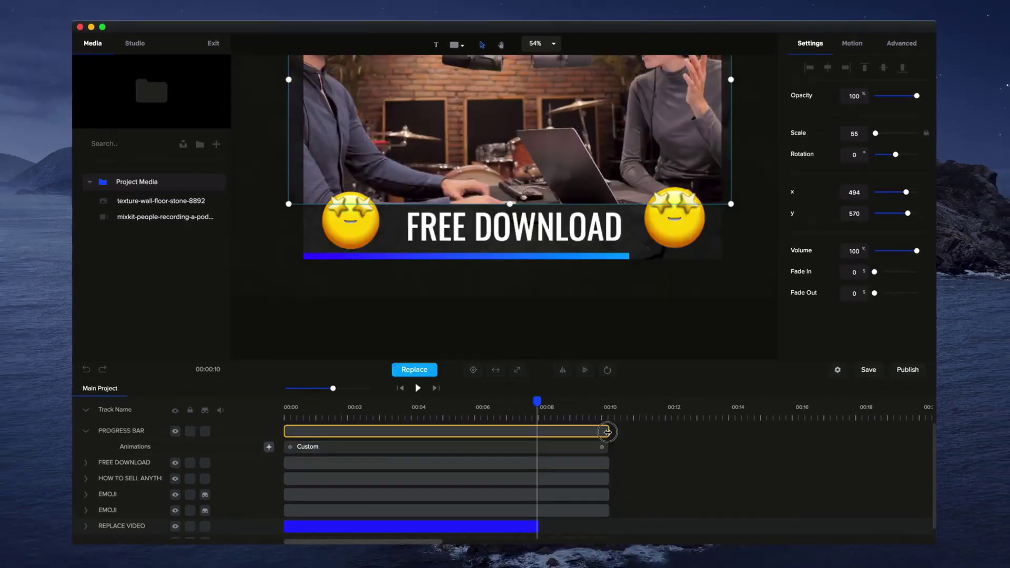
drag(606, 432, 537, 431)
click(600, 450)
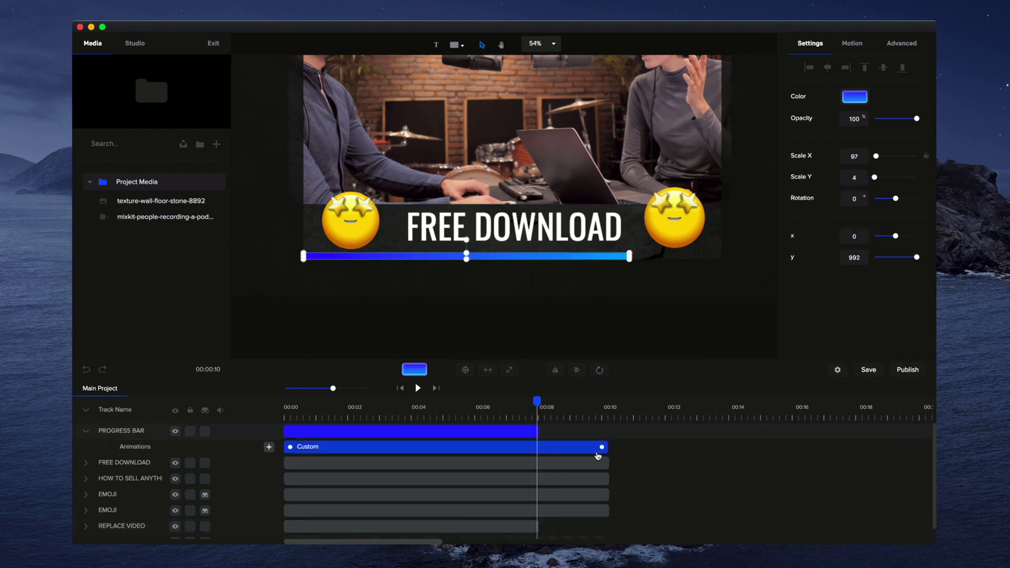
drag(602, 446, 532, 447)
Align the animation's end exactly with the 00:08 clip end and play back to check.
drag(333, 389, 377, 390)
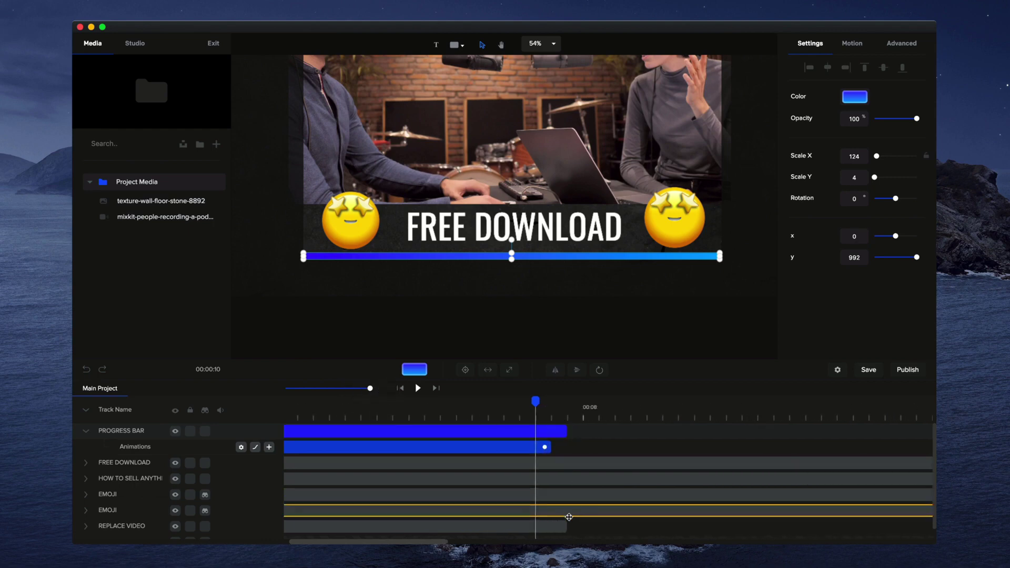
drag(546, 447, 566, 446)
click(418, 389)
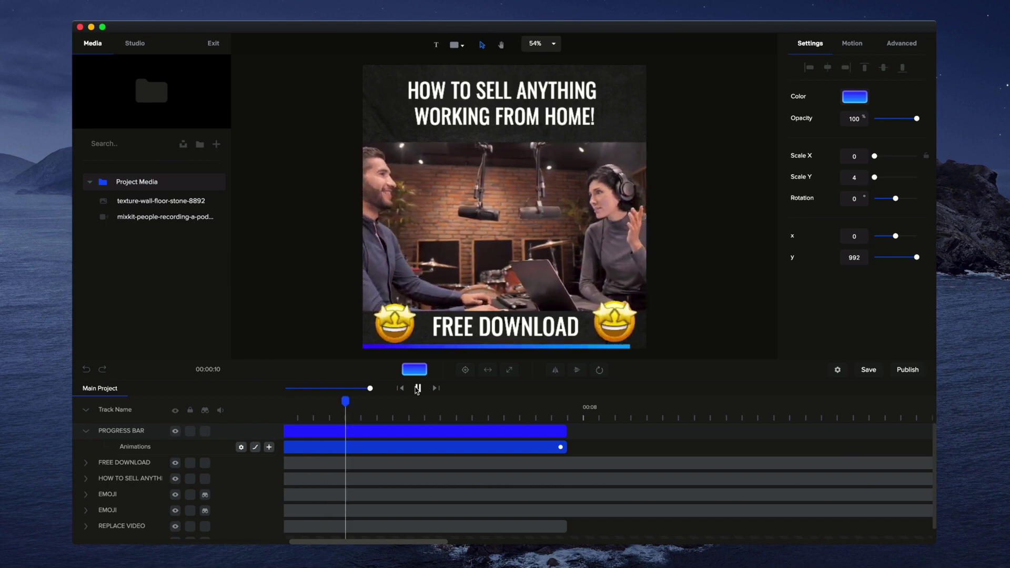
click(435, 389)
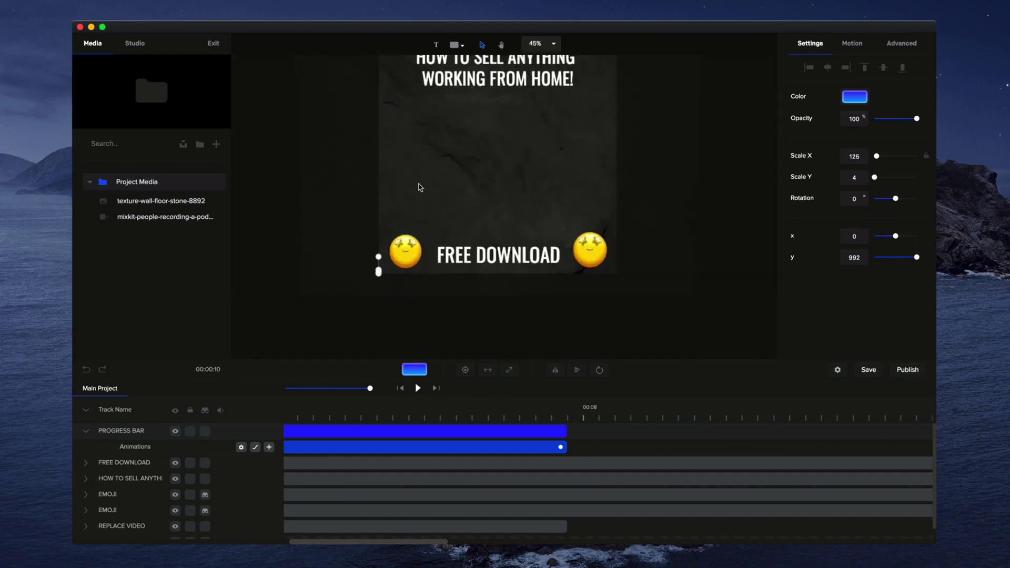
Trim the FREE DOWNLOAD, HOW TO SELL ANYTHING and both EMOJI clips to end at 00:08.
drag(368, 389, 336, 388)
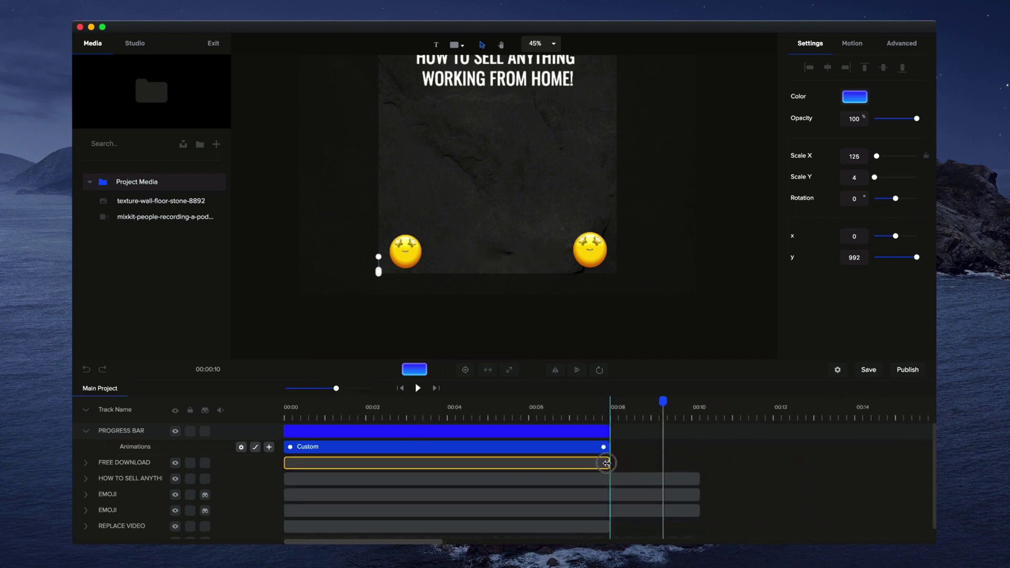
click(606, 463)
drag(699, 478, 629, 476)
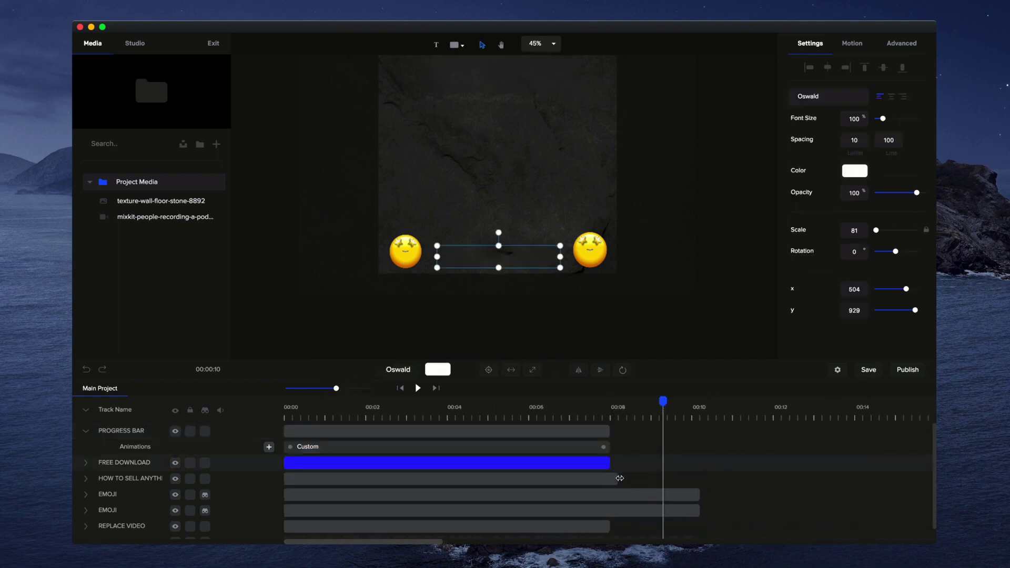
click(619, 478)
drag(699, 494, 614, 495)
drag(699, 510, 611, 510)
click(403, 406)
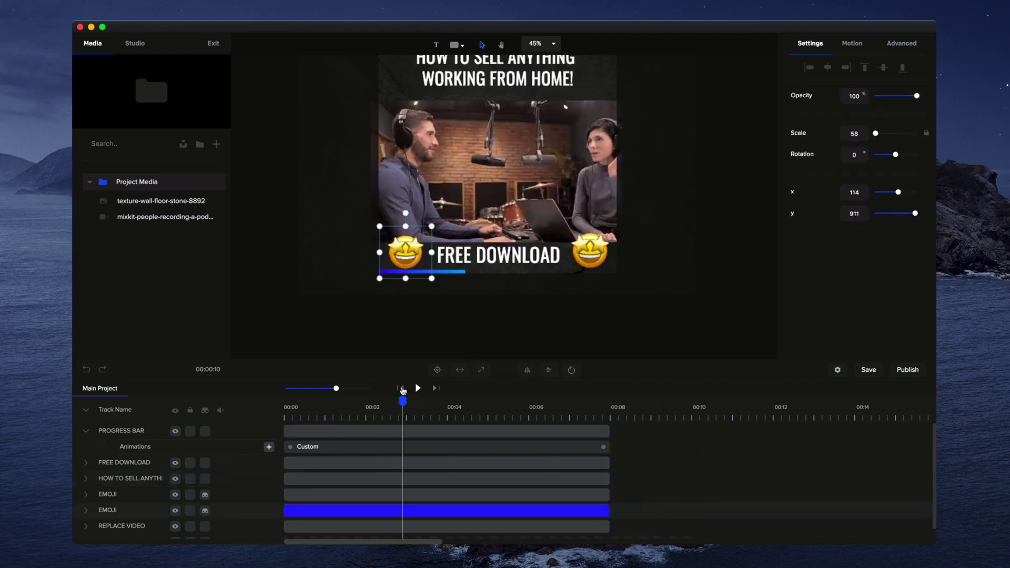
click(402, 388)
scroll(381, 289, up, 5)
Place the sunglasses emoji from the Studio Classic emoji set onto the video.
click(87, 433)
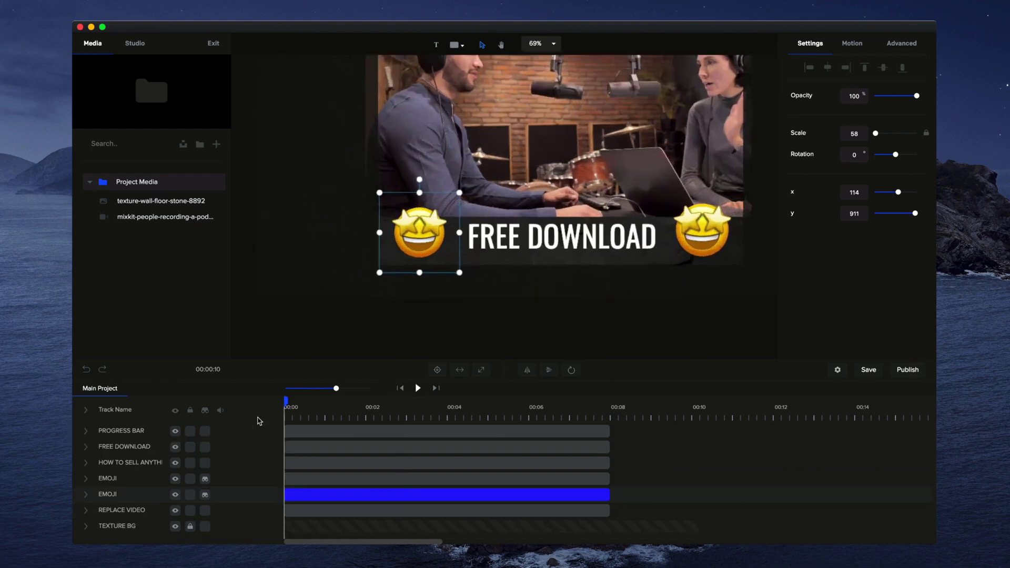
click(134, 43)
click(213, 288)
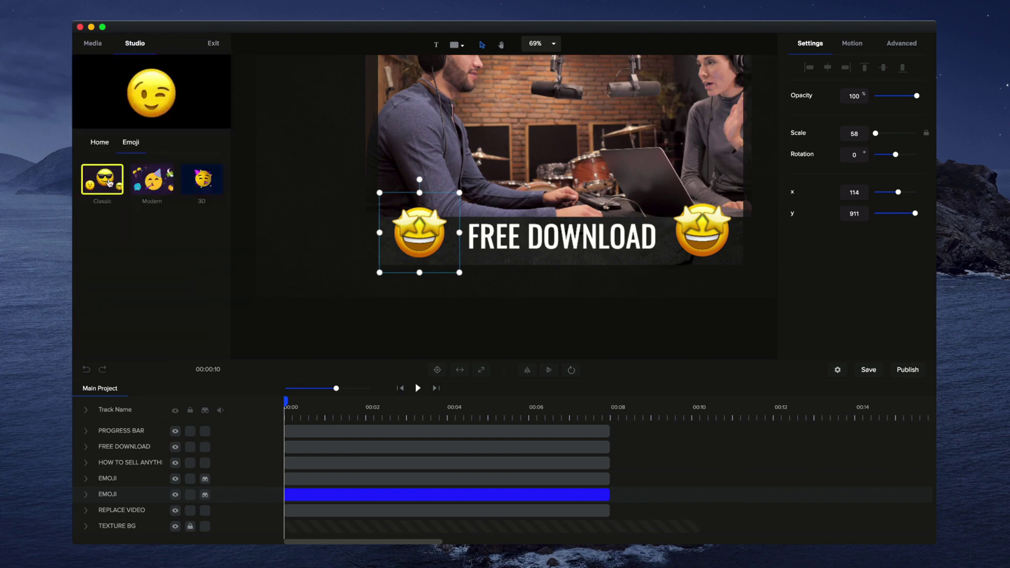
click(102, 178)
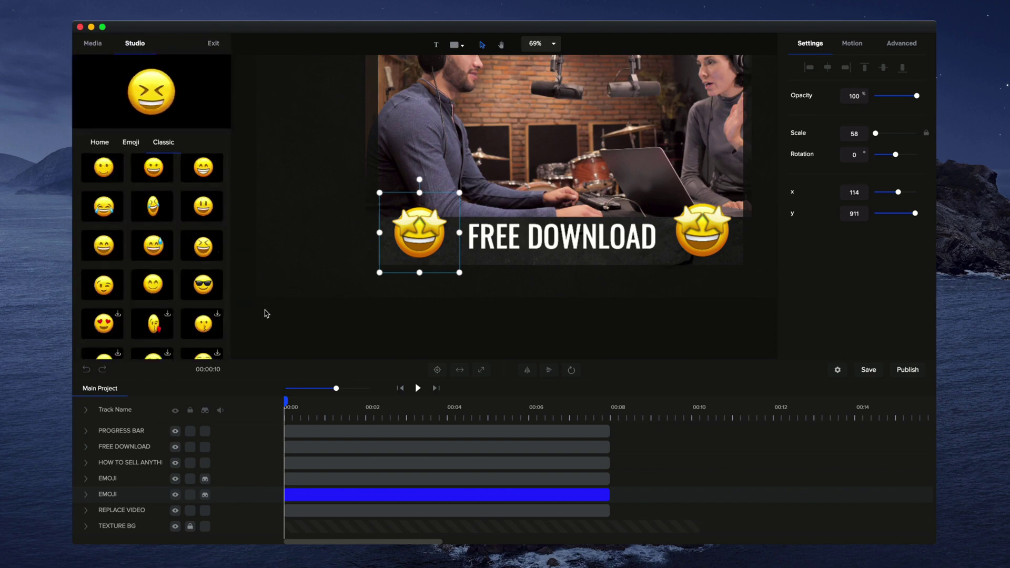
drag(200, 284, 418, 236)
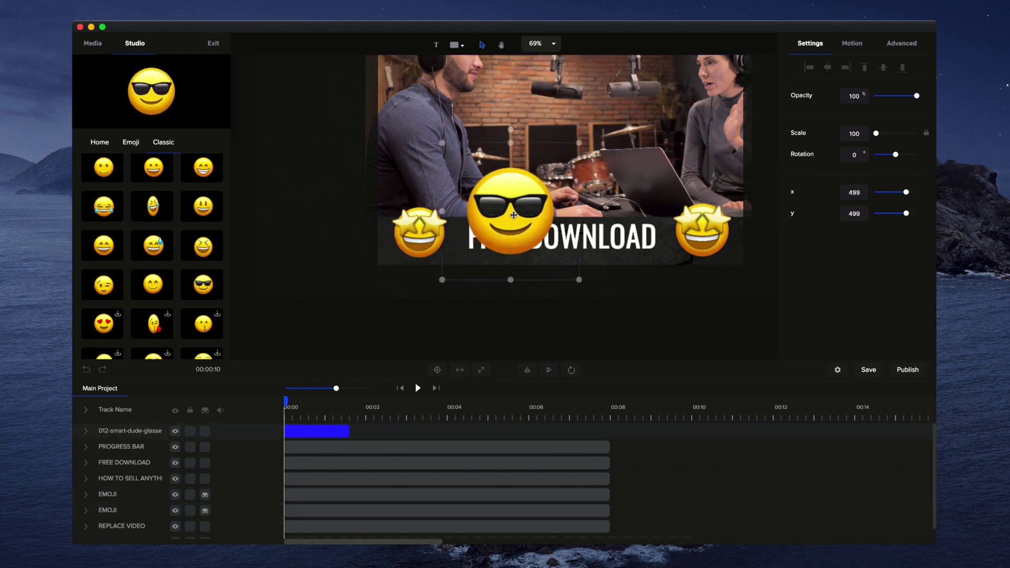
Scale the emoji to 23 at the bar's left end (x -29) and extend its clip to 00:08.
drag(579, 142, 357, 256)
scroll(387, 254, up, 3)
drag(328, 287, 333, 280)
drag(348, 432, 610, 438)
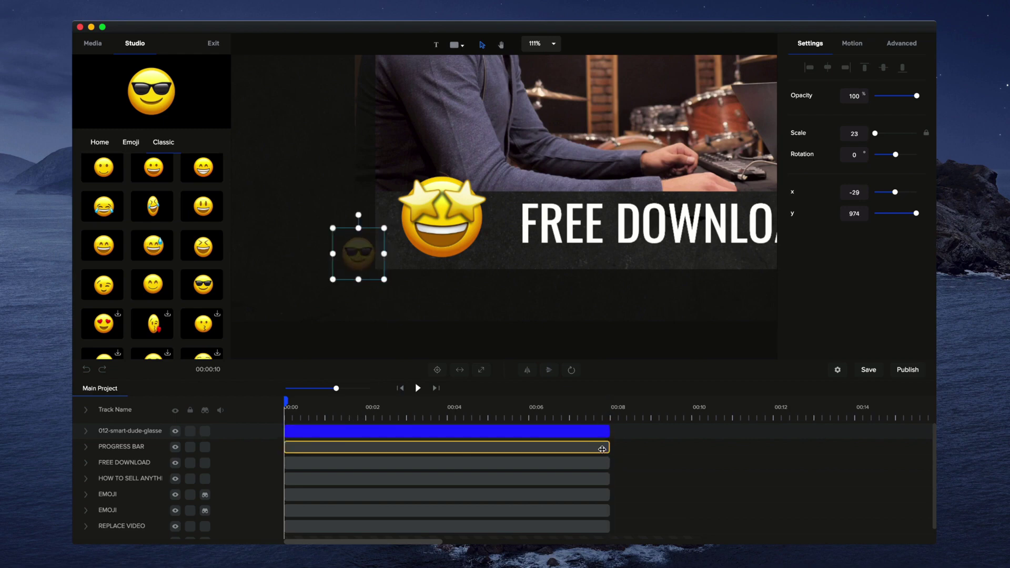
Give the 012-smart-dude-glasses track a Custom animation with Position checked, then select it.
click(87, 431)
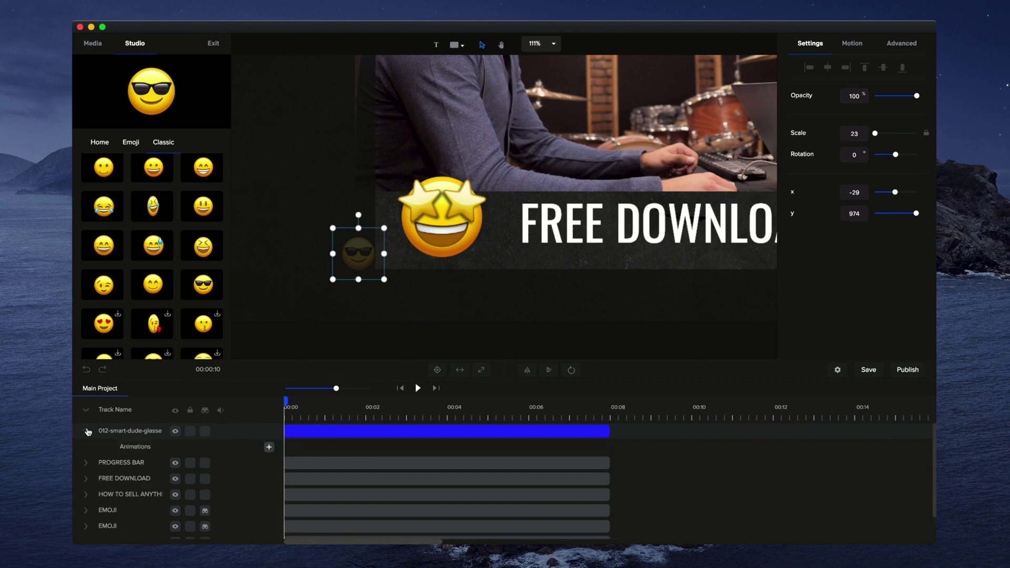
click(269, 448)
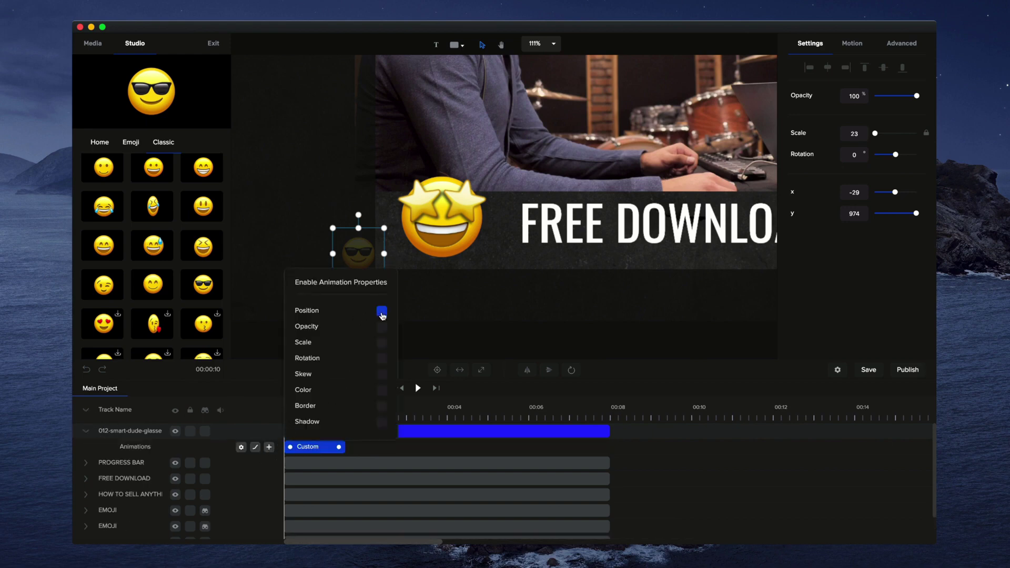
click(466, 342)
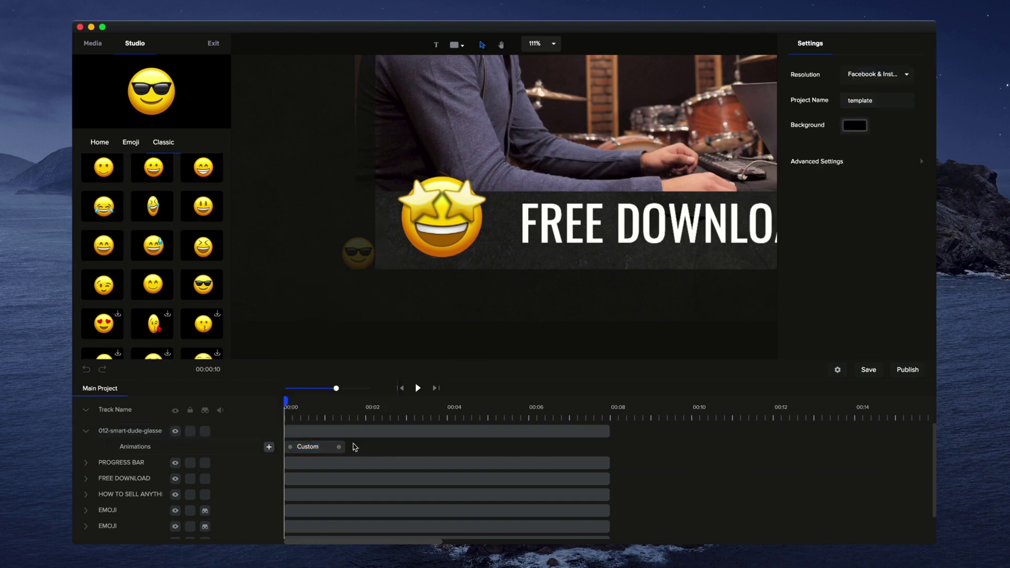
click(333, 448)
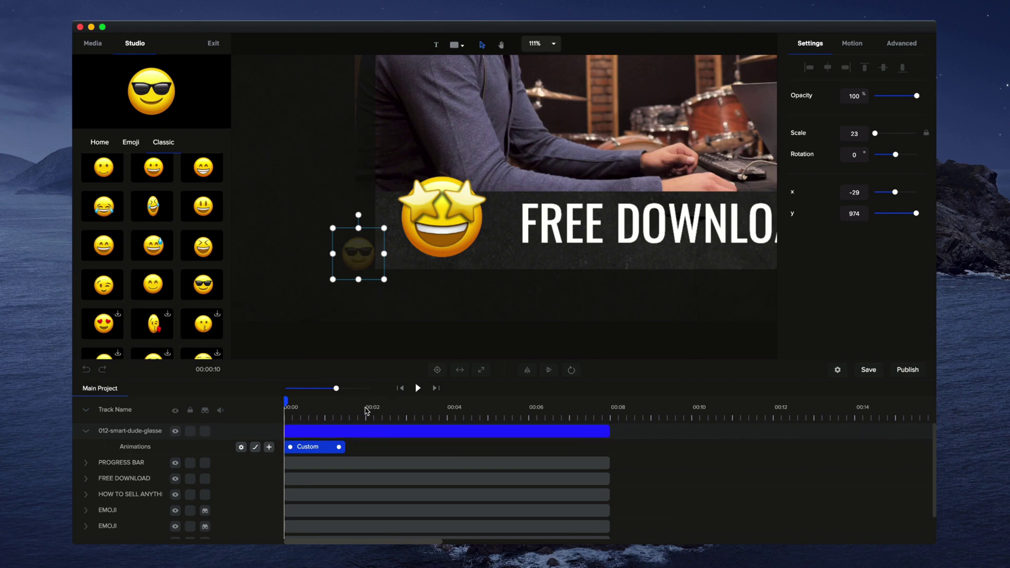
At 00:02, move the sunglasses emoji right to an X of about 1035.
click(360, 412)
scroll(387, 277, down, 3)
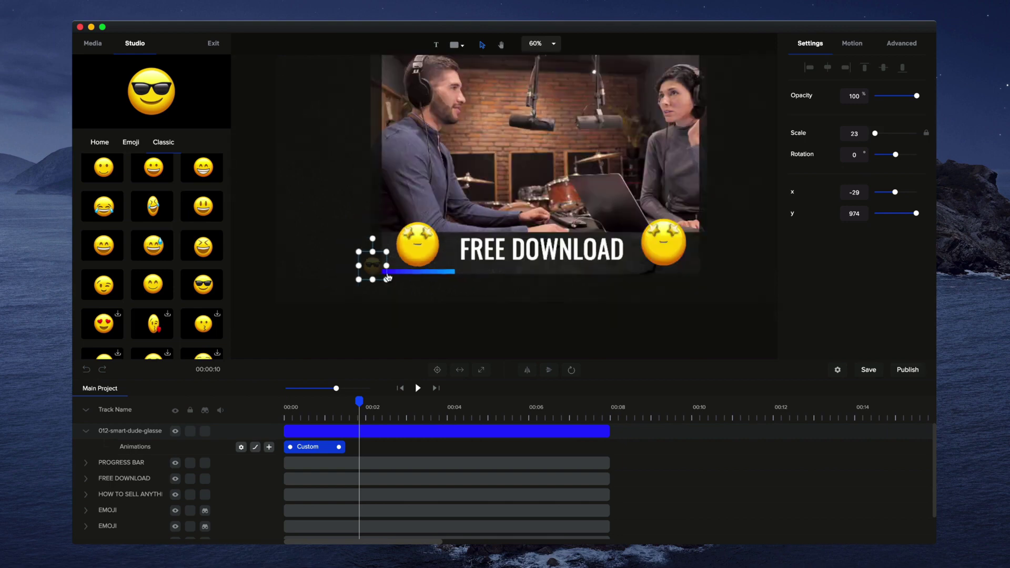
drag(895, 192, 920, 198)
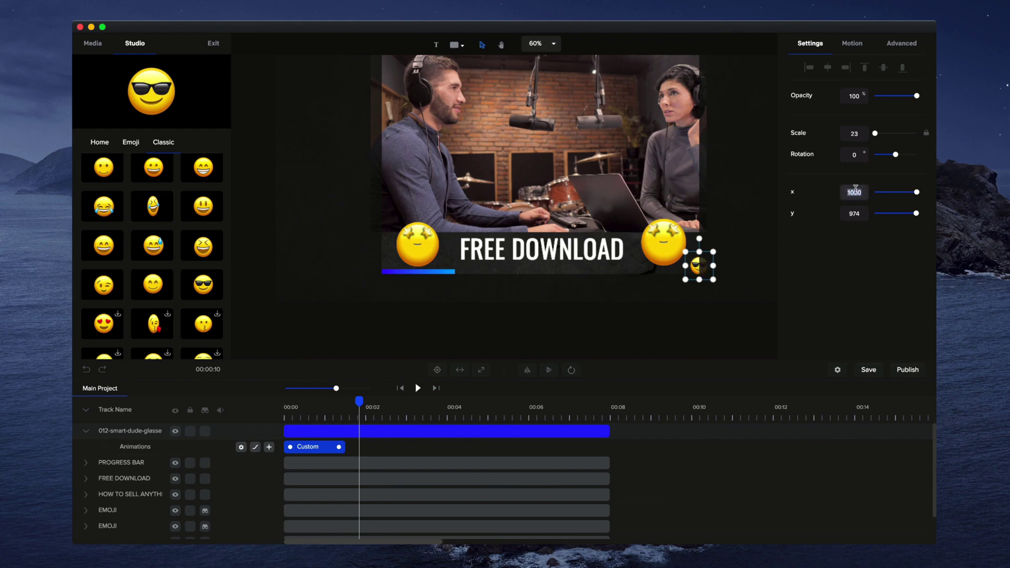
text(1100)
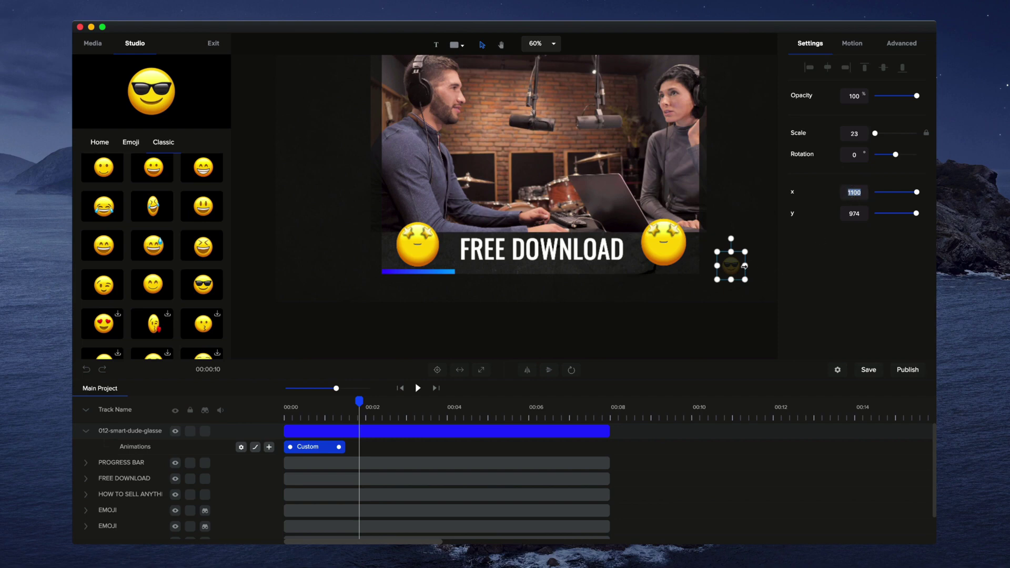
drag(730, 267, 713, 272)
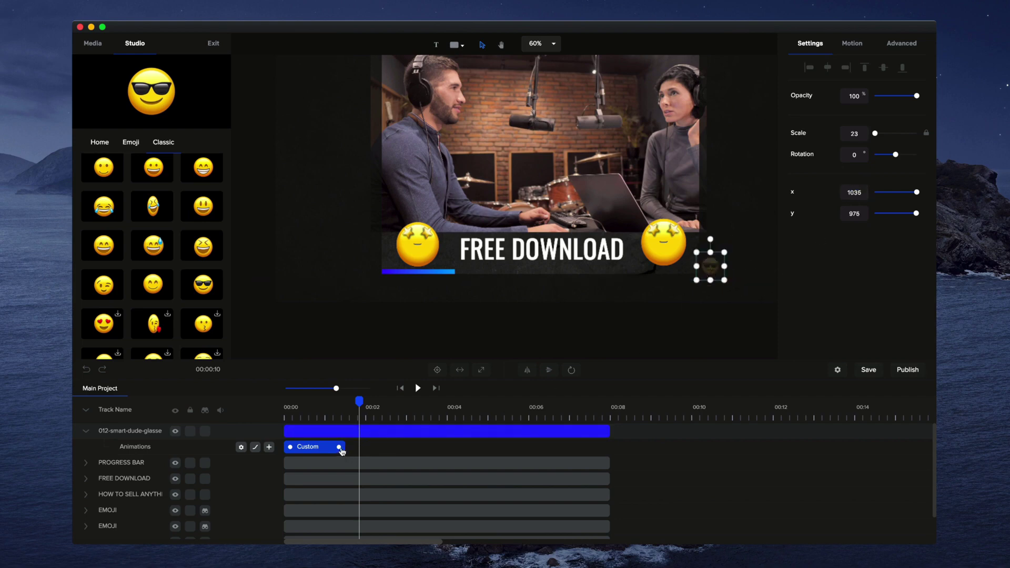
Give the Custom animation Linear easing and stretch it to the clip's end.
click(322, 452)
click(358, 370)
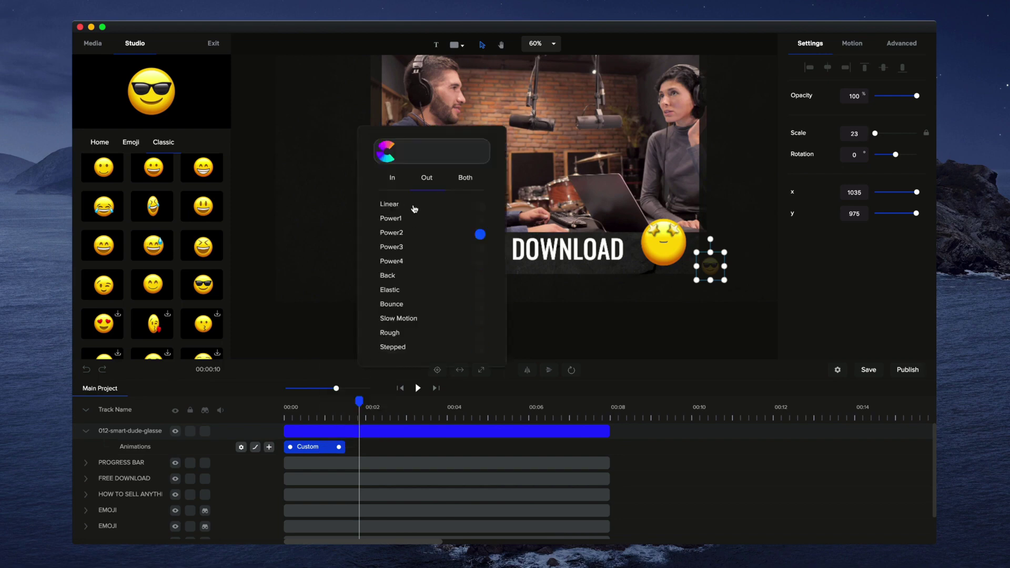
click(458, 205)
drag(339, 446, 604, 455)
click(399, 388)
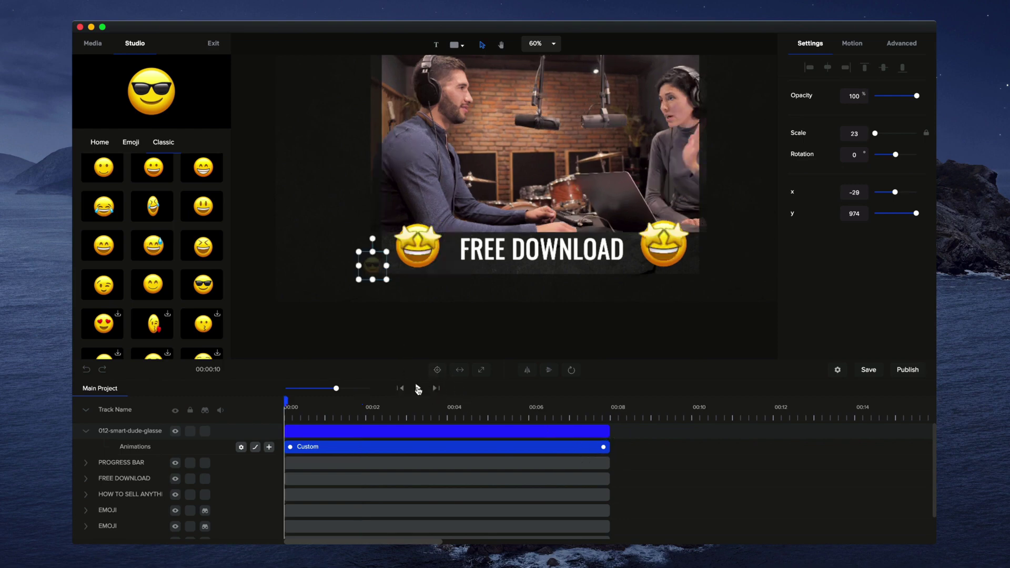
Pause mid-animation, drop the emoji onto the progress bar at scale 18, and replay from the start.
click(418, 389)
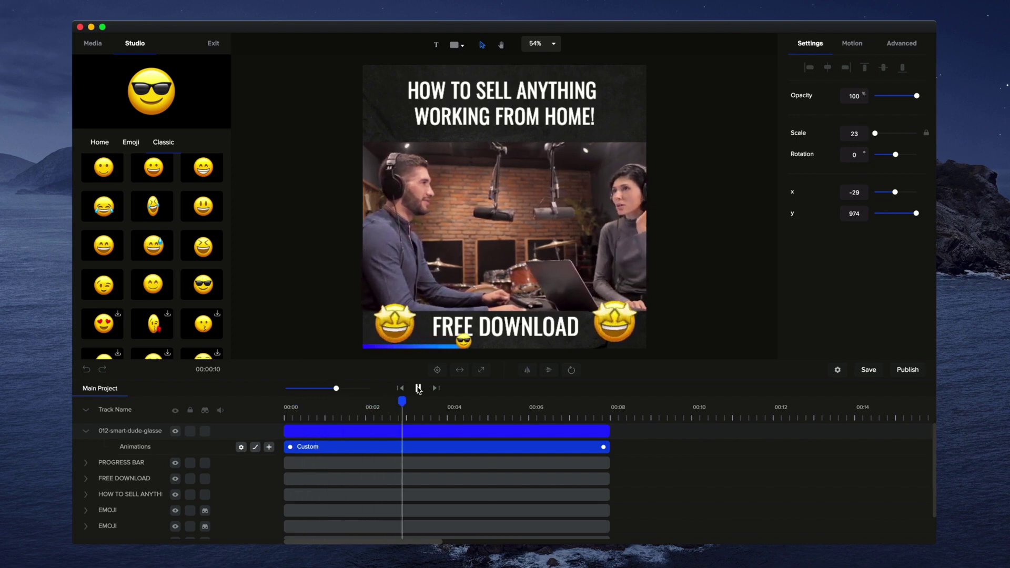
click(418, 389)
scroll(538, 272, up, 5)
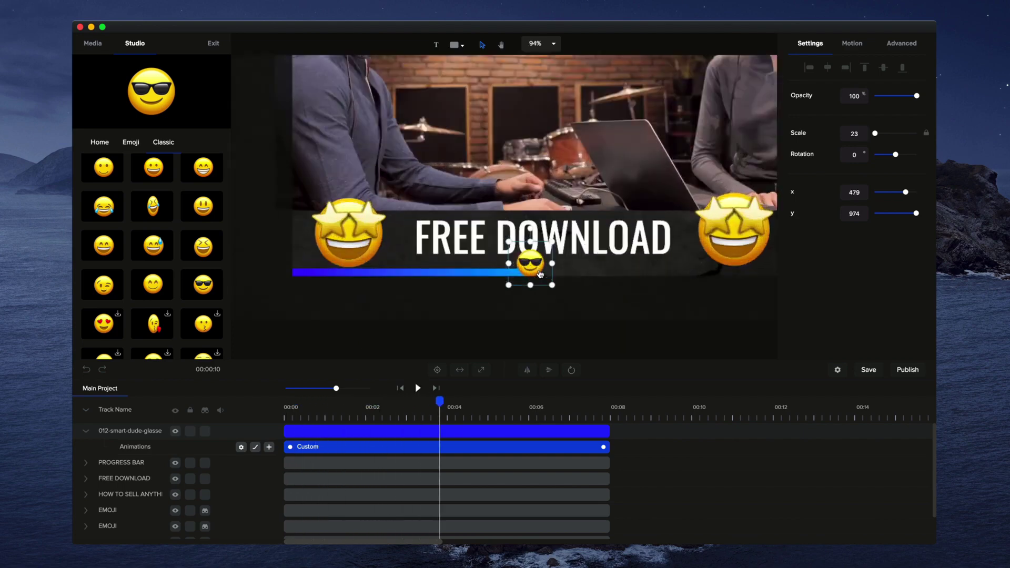
mouse_move(538, 272)
mouse_down()
mouse_move(531, 278)
mouse_move(546, 290)
mouse_up()
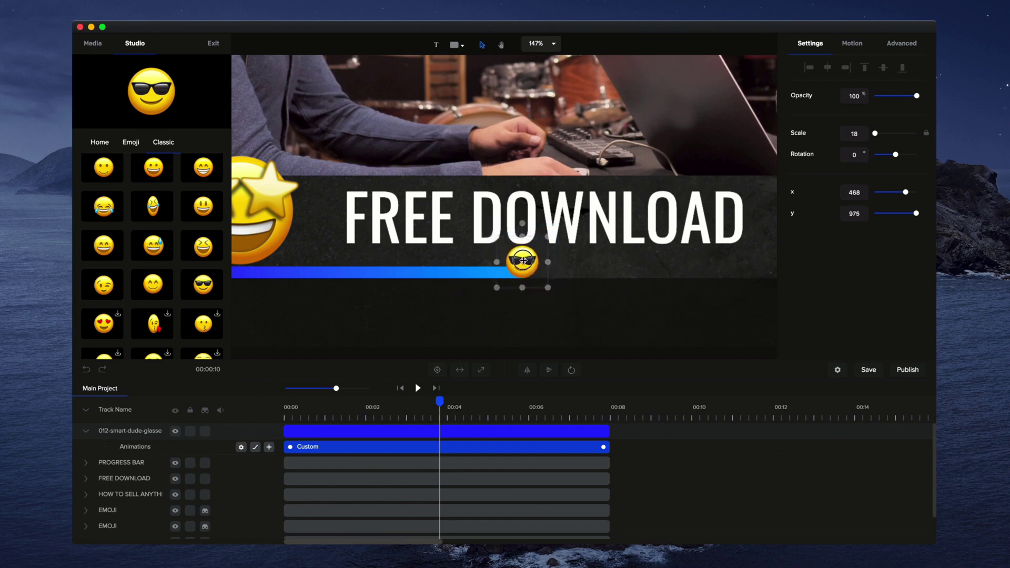
click(402, 389)
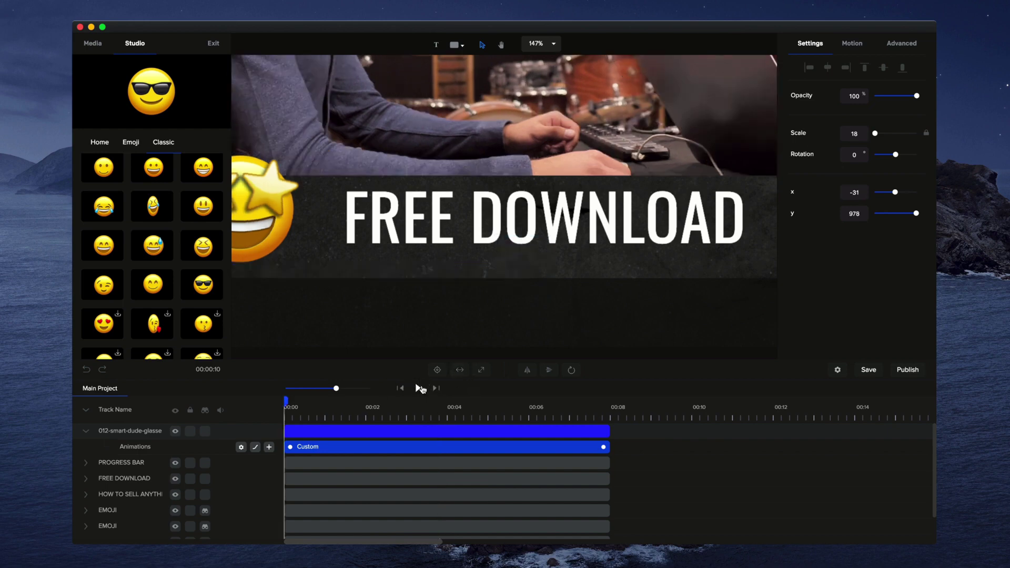
click(419, 388)
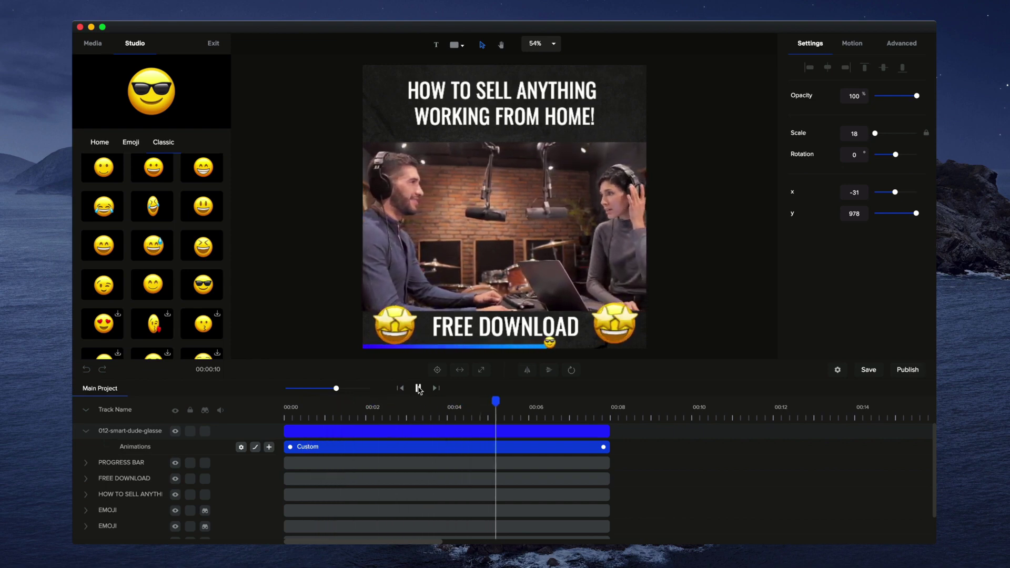
Near 00:07.6, set the emoji's end position on the bar's right tip (x 980, y 988), animation still ending at the clip end.
click(420, 388)
click(610, 408)
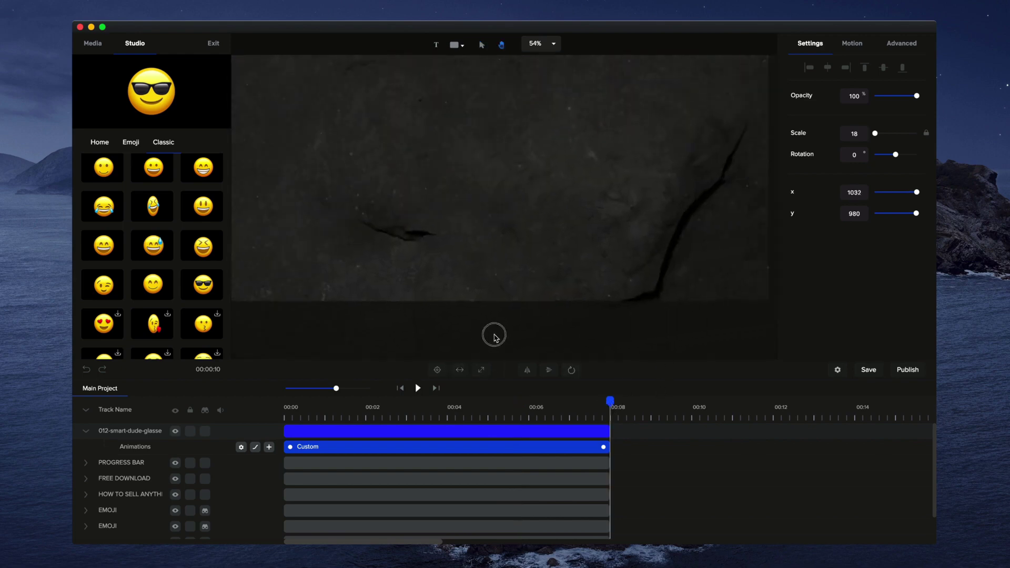
drag(611, 403, 598, 403)
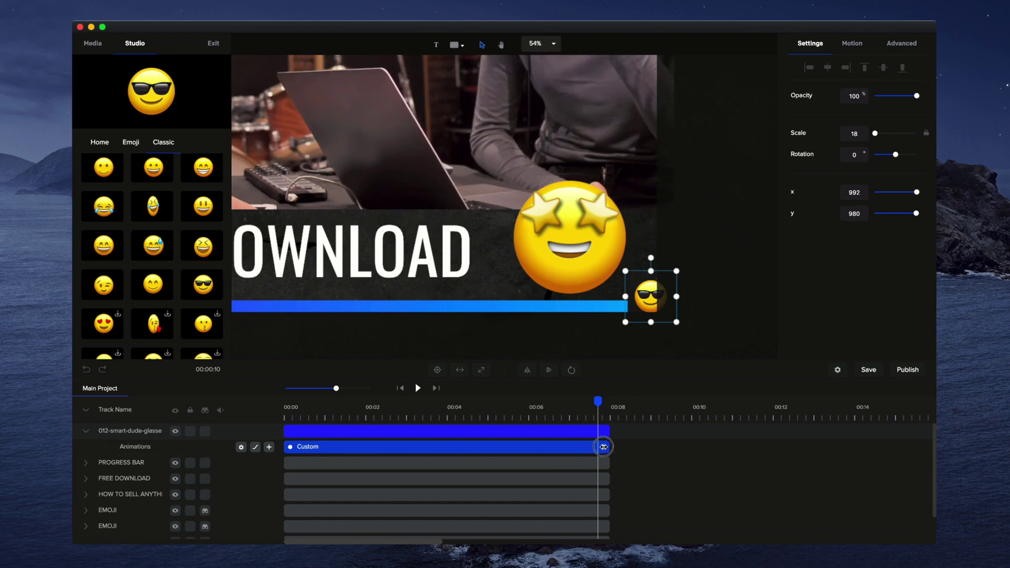
drag(599, 447, 588, 445)
drag(678, 303, 631, 307)
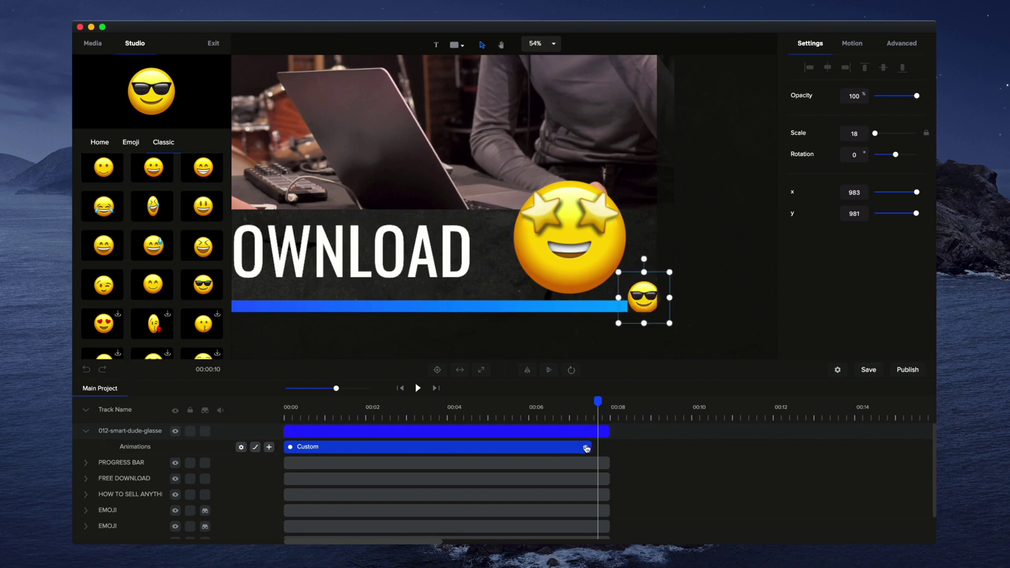
drag(591, 447, 601, 447)
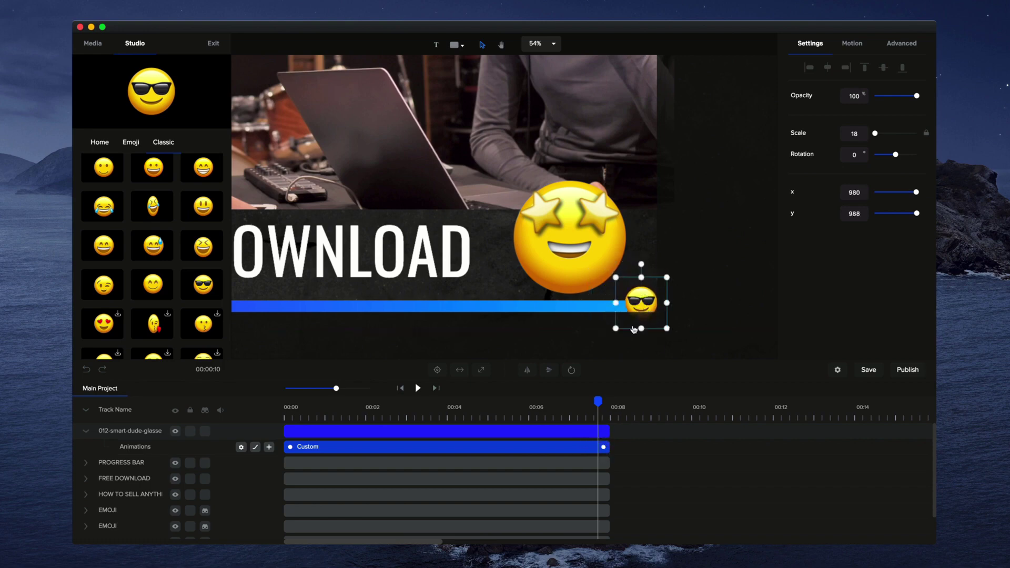
click(402, 390)
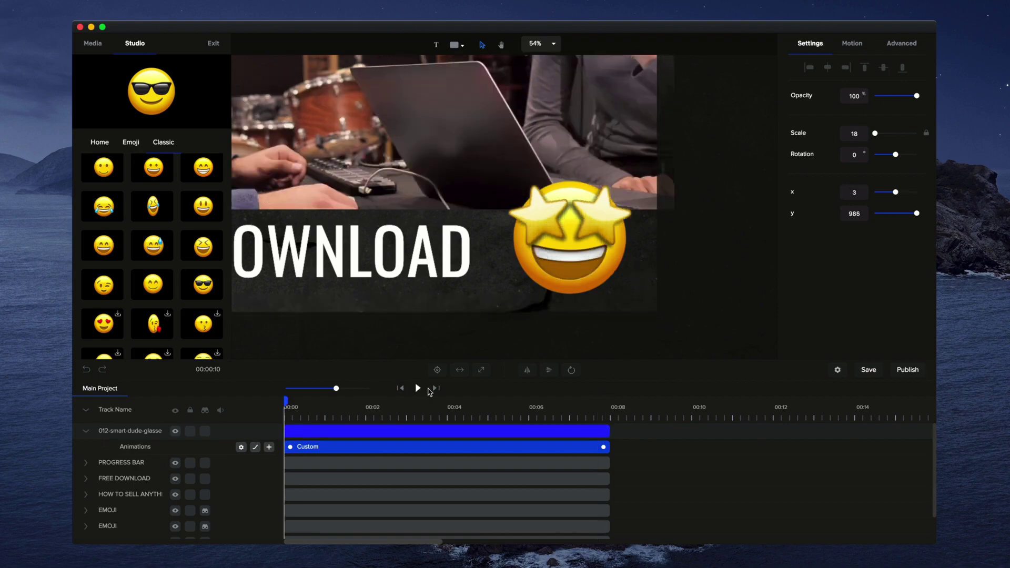
click(418, 389)
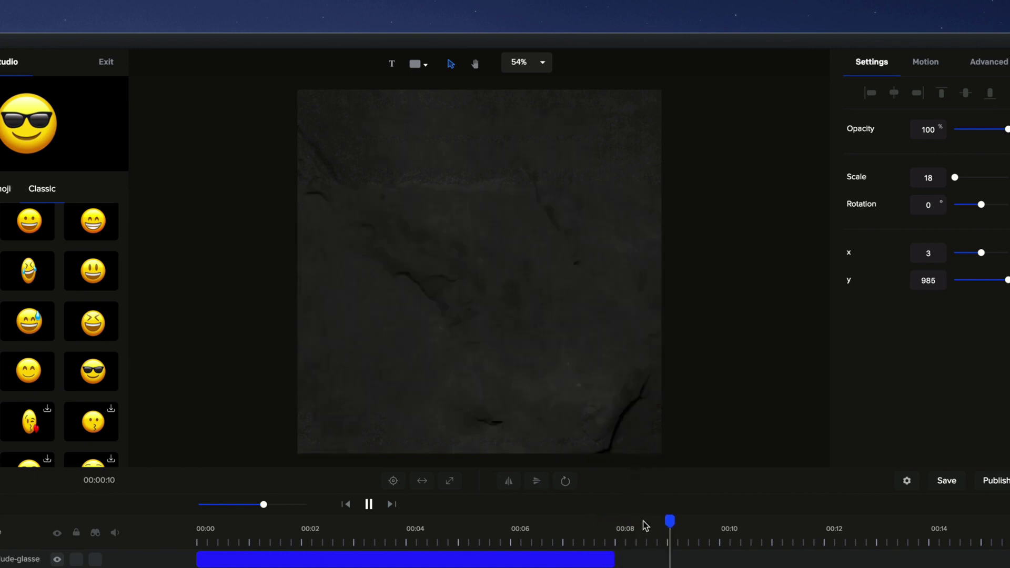
click(608, 524)
drag(605, 523, 195, 531)
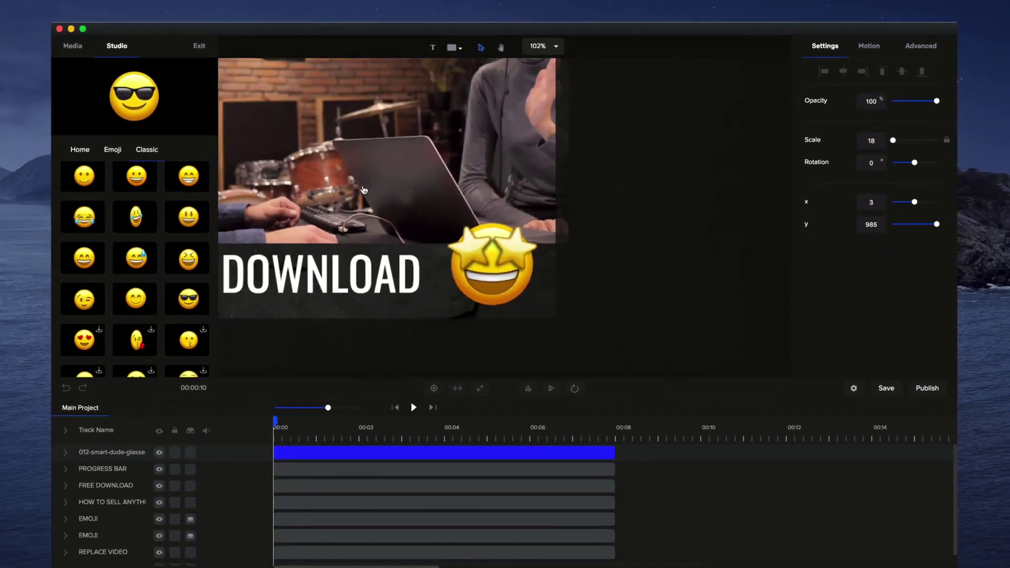
click(501, 47)
drag(400, 211, 488, 282)
scroll(500, 263, down, 2)
scroll(495, 280, down, 3)
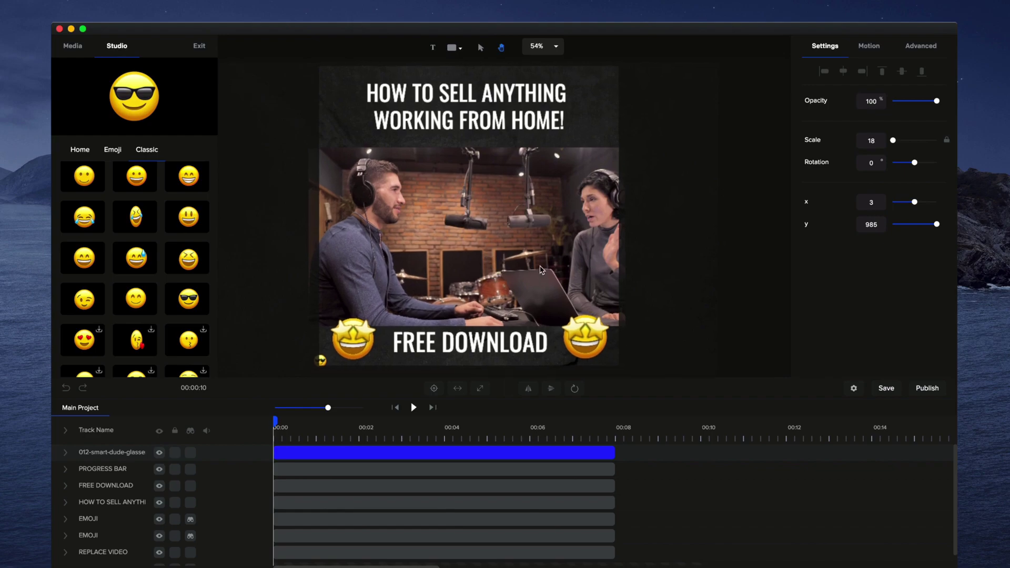